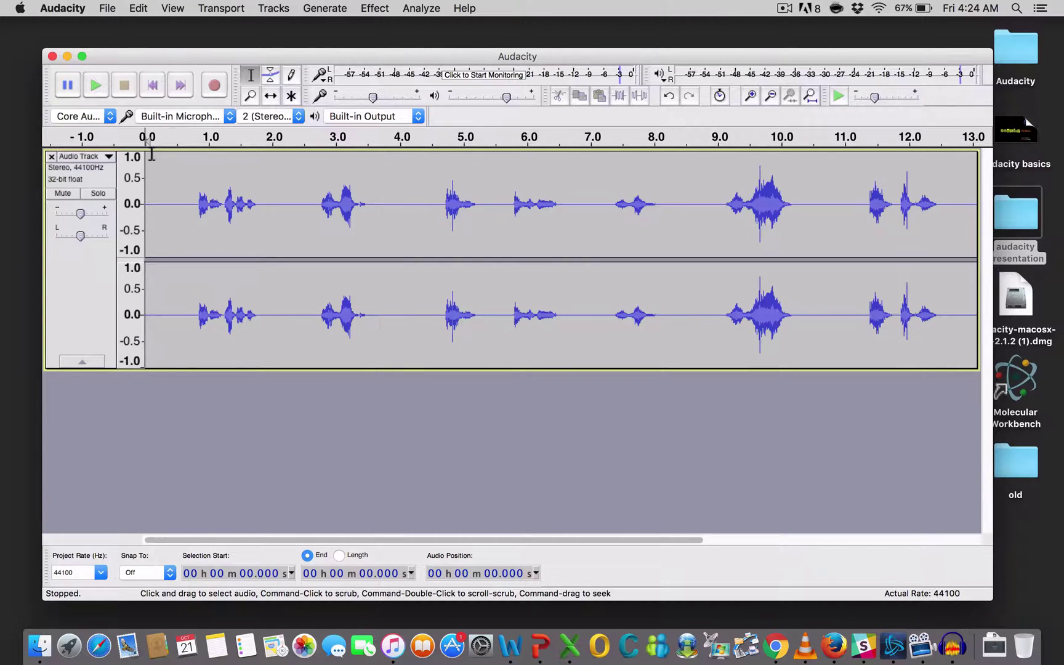
- Capture the silent opening stretch as the Noise Reduction noise profile
{"action": "left_click_drag", "start_coordinate": [154, 155], "coordinate": [188, 160]}
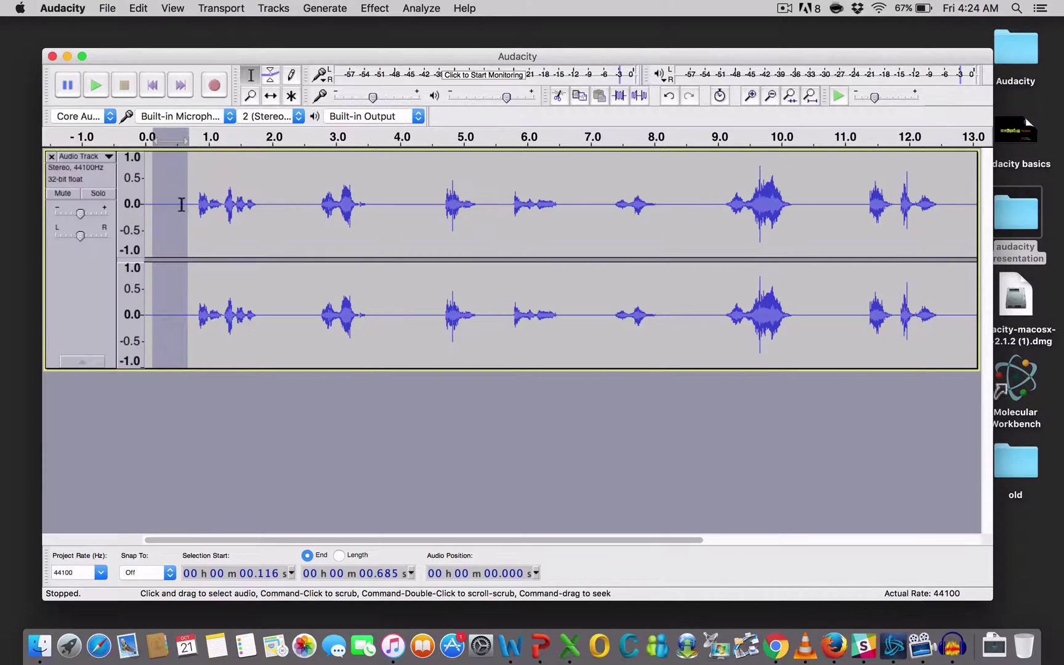
{"action": "left_click", "coordinate": [375, 8]}
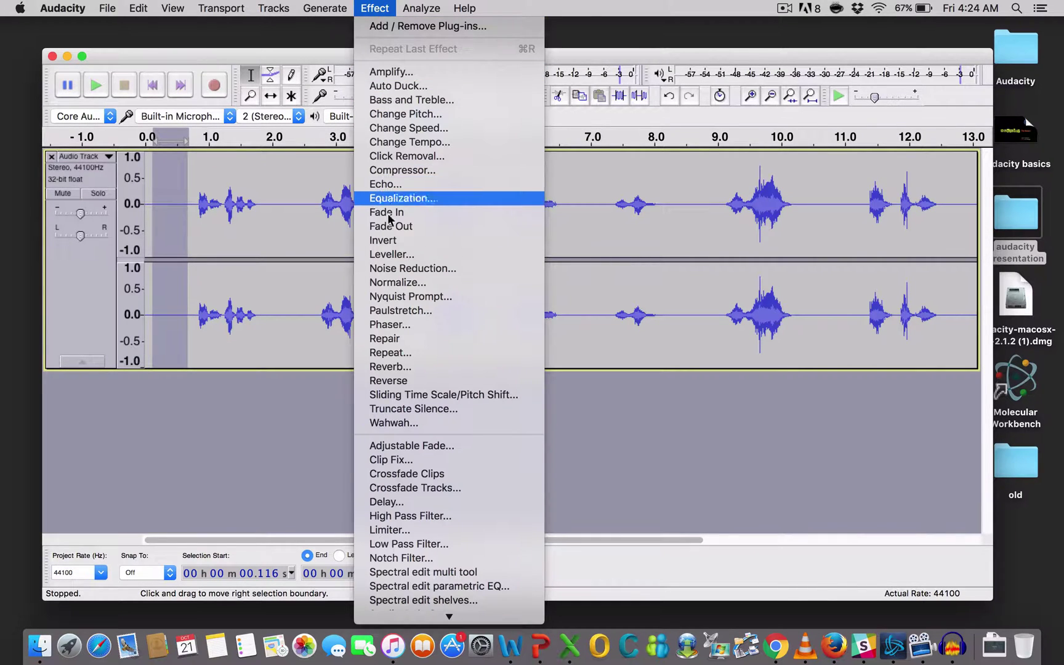
{"action": "left_click", "coordinate": [395, 268]}
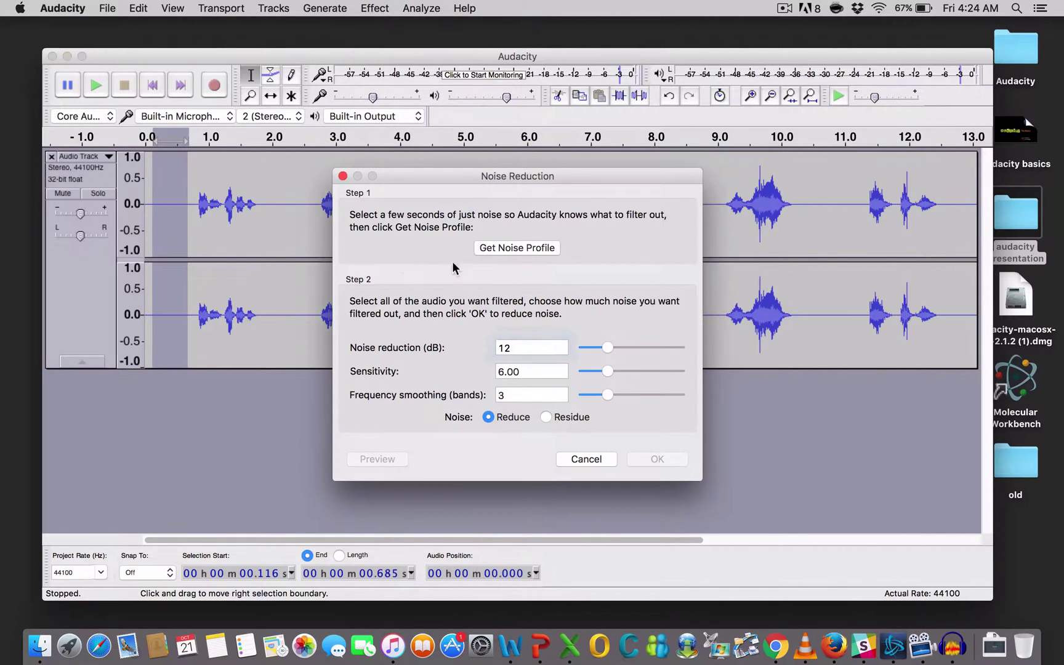
{"action": "left_click", "coordinate": [490, 246]}
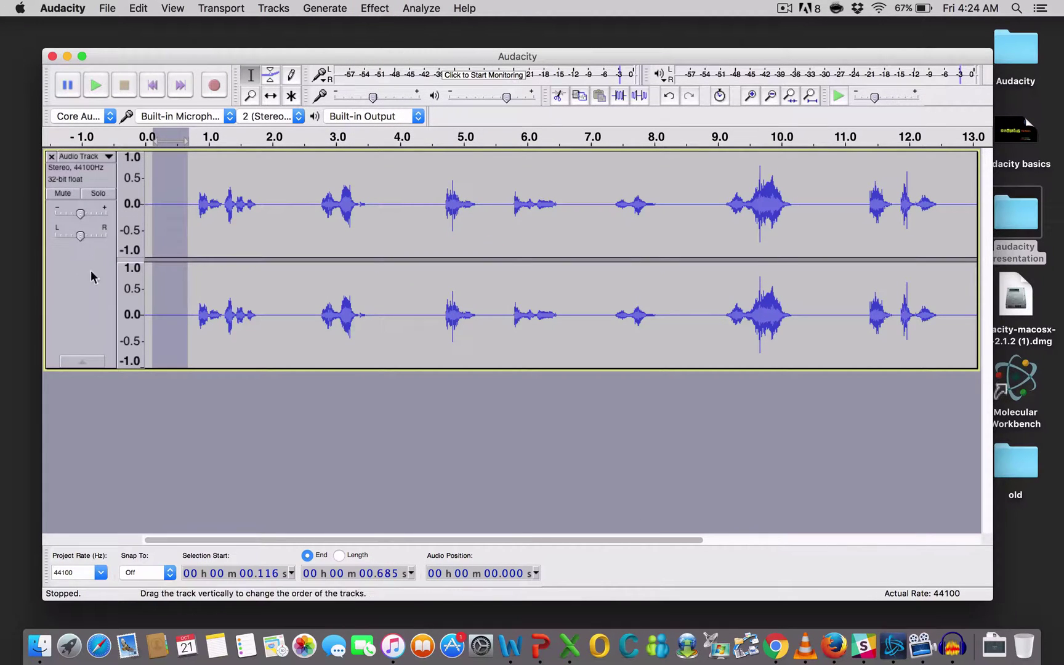
- Apply Noise Reduction (12 dB, sensitivity 6.00, 3 smoothing bands) to the whole track, then deselect
{"action": "left_click", "coordinate": [64, 303]}
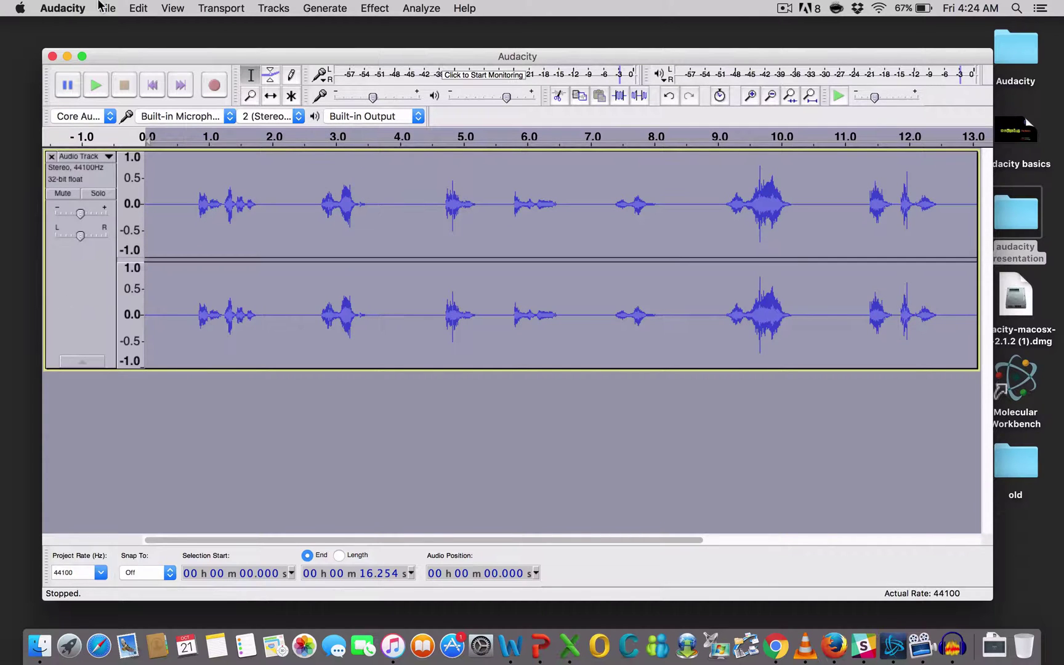
{"action": "left_click", "coordinate": [371, 8]}
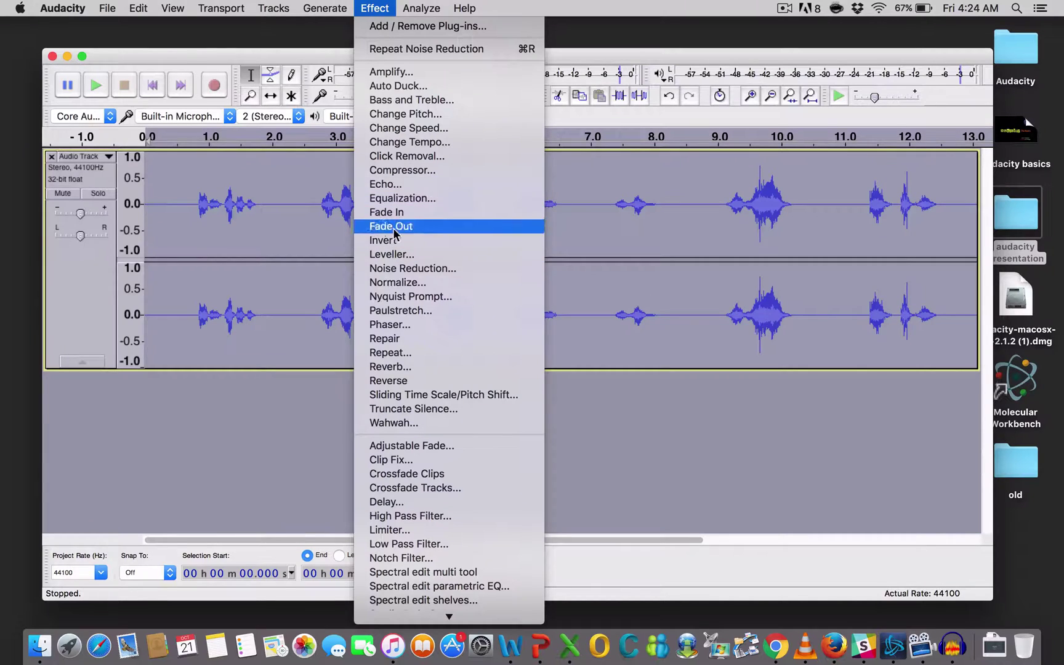
{"action": "left_click", "coordinate": [394, 270]}
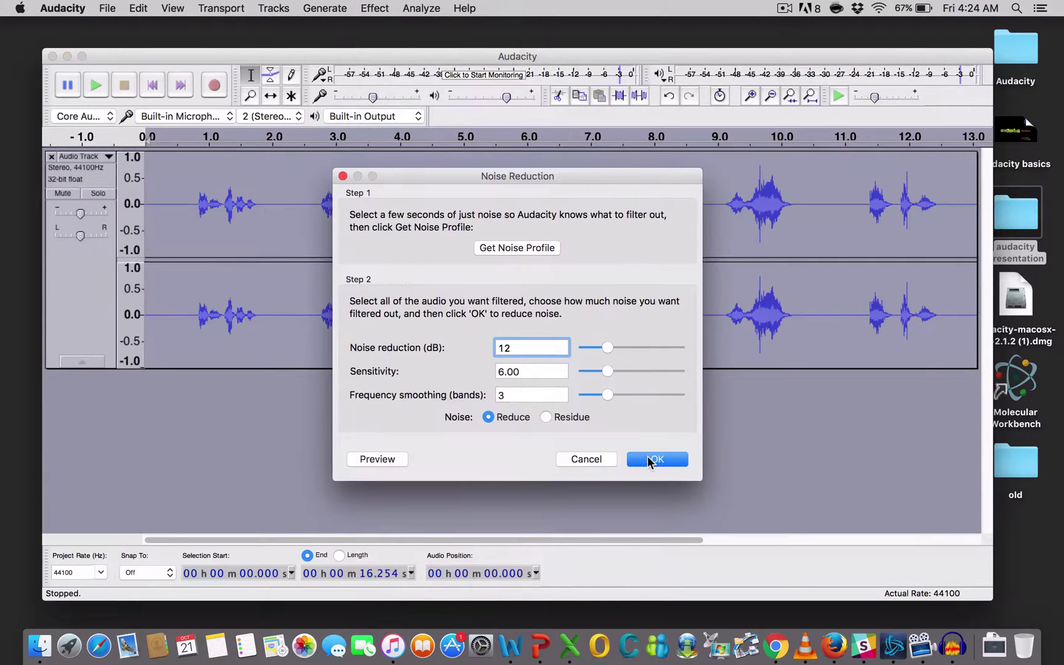
{"action": "left_click", "coordinate": [652, 458]}
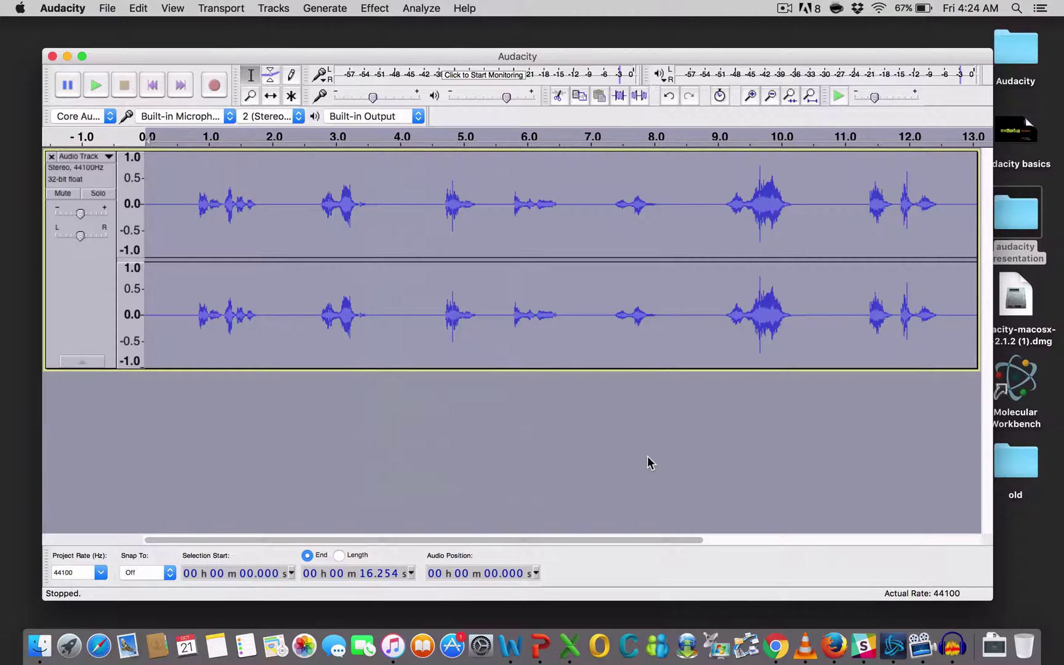
{"action": "left_click", "coordinate": [582, 462]}
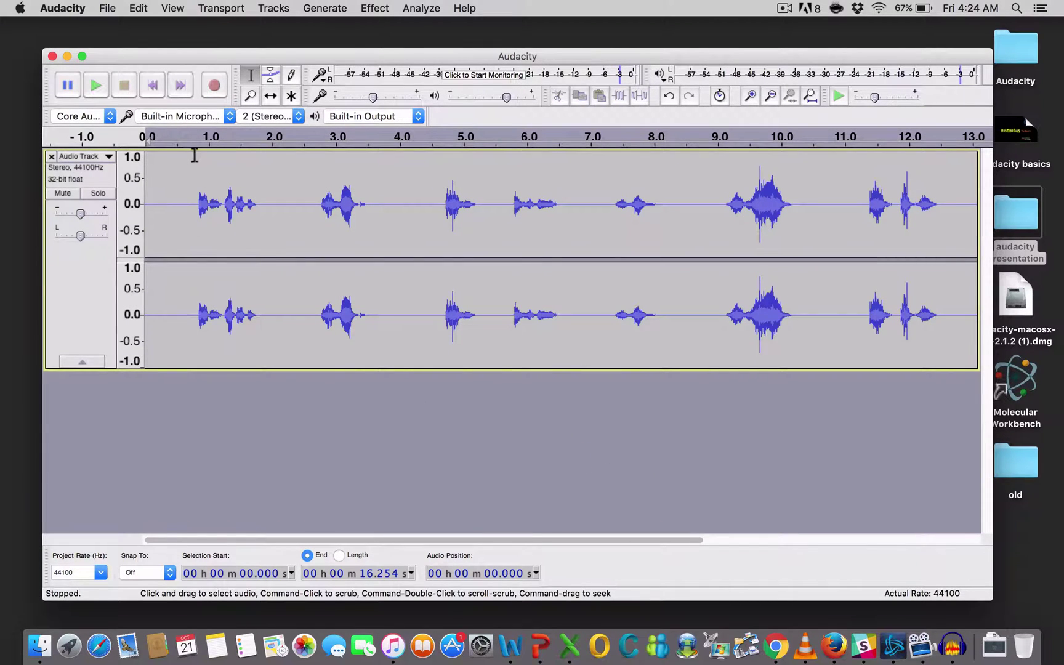
- Trim the clip to the speech from 0.79 s to 12.55 s and shift it to start at 0 s
{"action": "left_click_drag", "start_coordinate": [195, 156], "coordinate": [942, 187]}
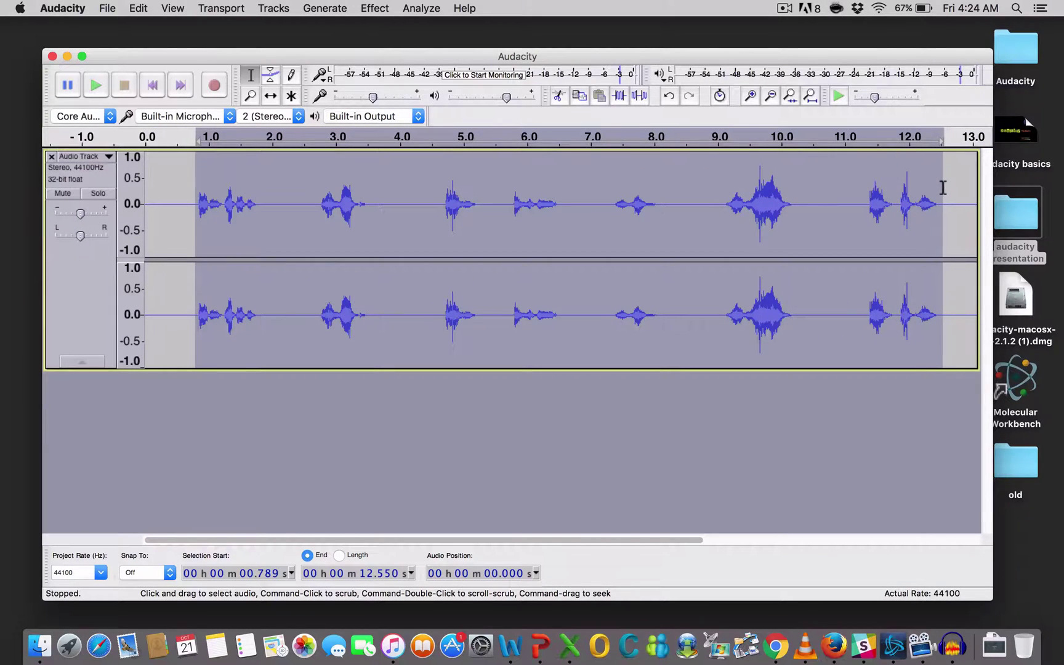
{"action": "left_click", "coordinate": [618, 99]}
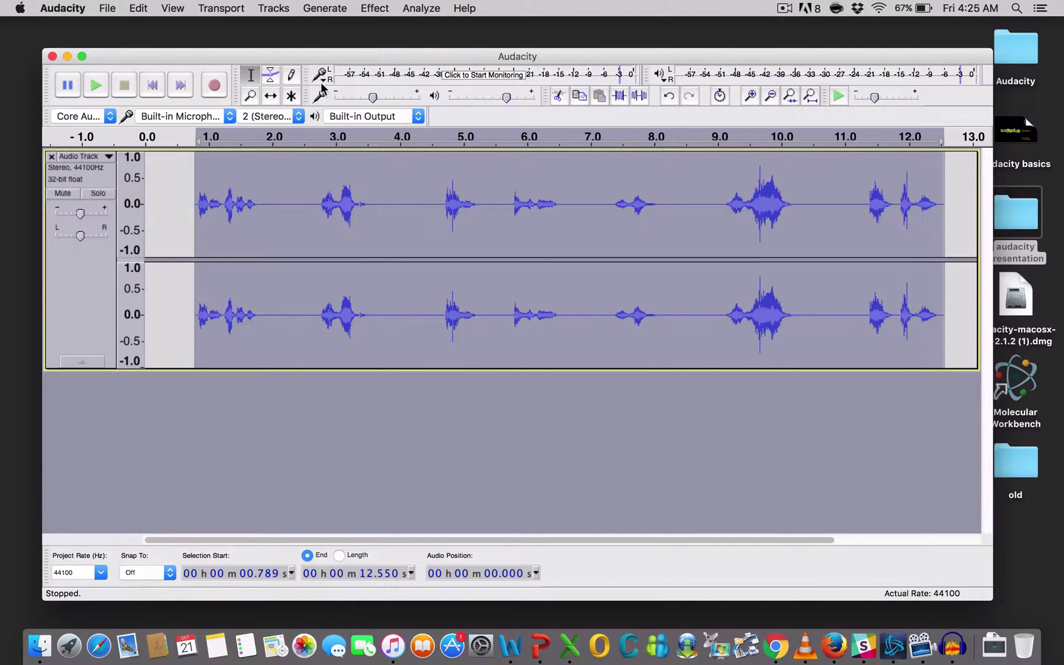
{"action": "left_click", "coordinate": [270, 96]}
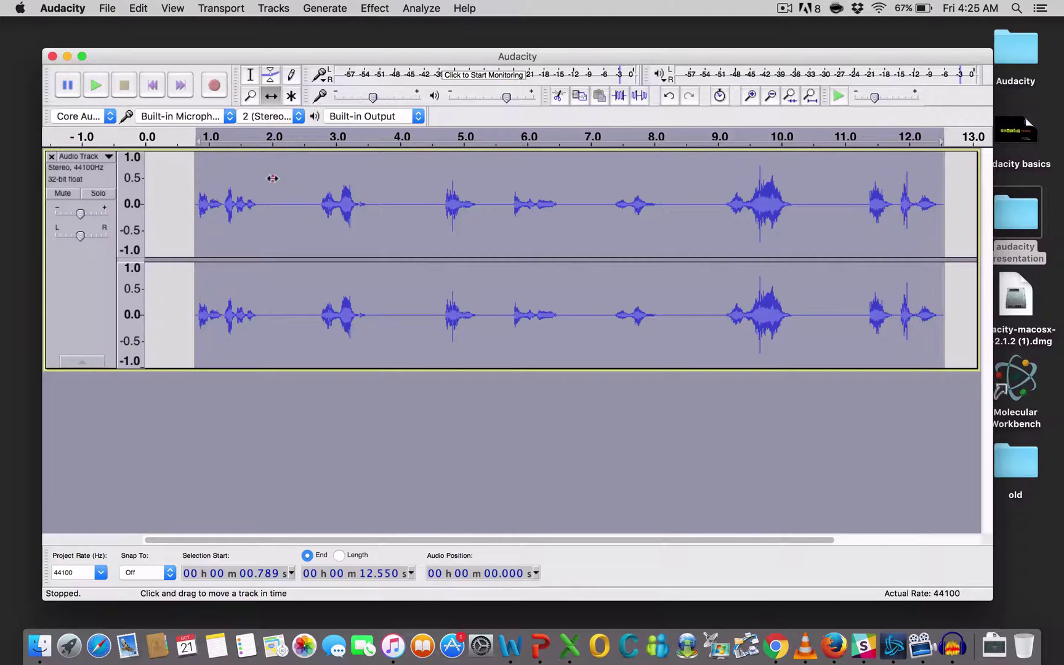
{"action": "left_click_drag", "start_coordinate": [272, 178], "coordinate": [224, 183]}
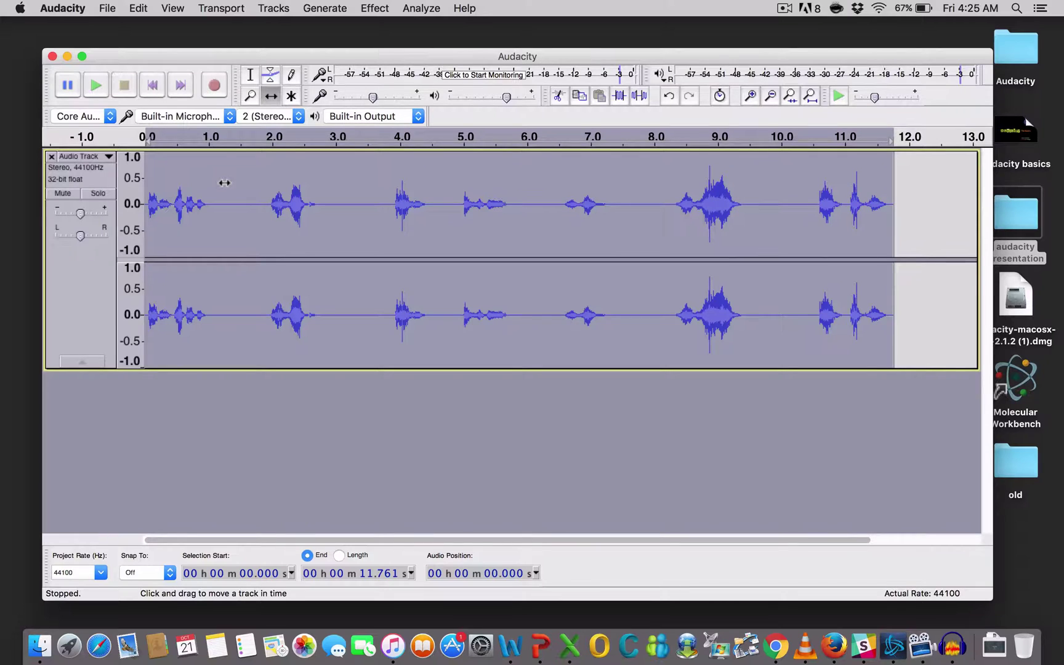
- Duplicate the trimmed clip into a second stereo track, leaving only the first track selected
{"action": "left_click", "coordinate": [308, 445]}
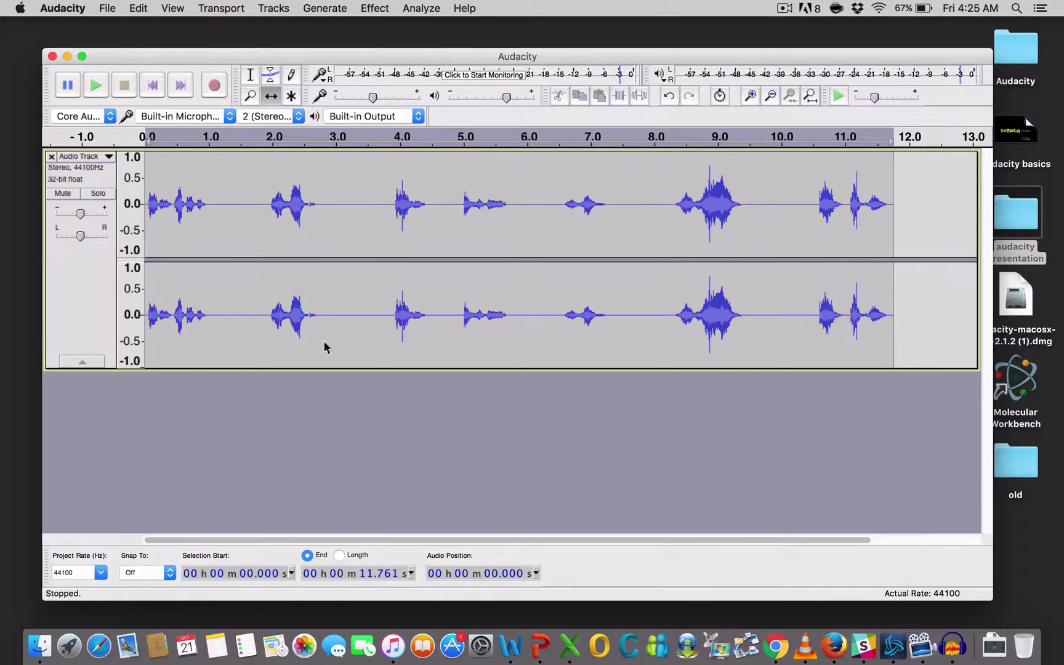
{"action": "left_click", "coordinate": [136, 9]}
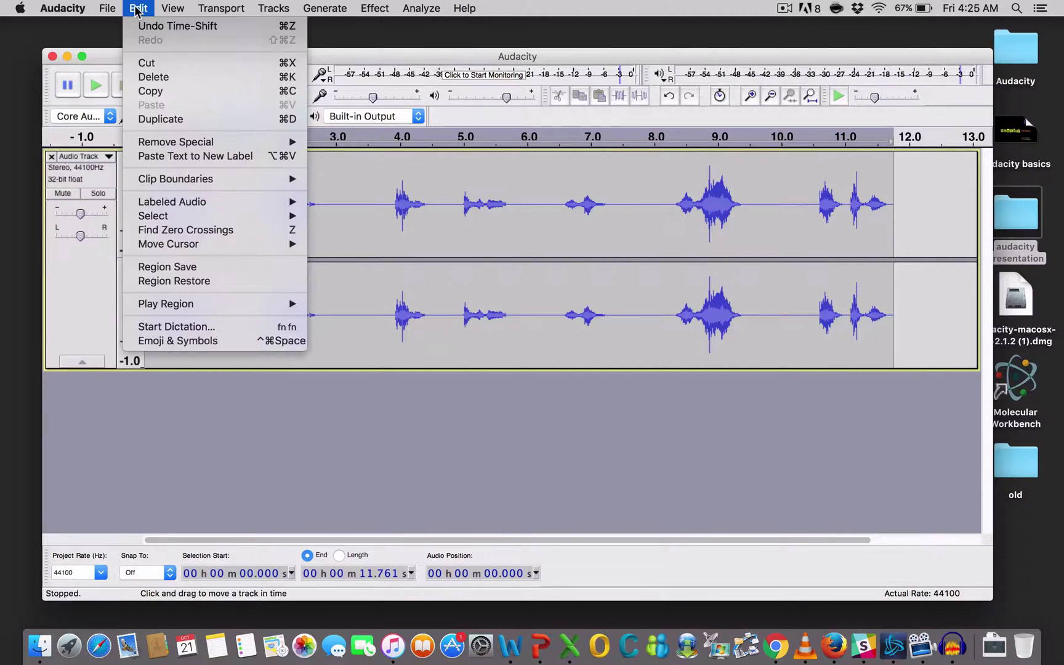
{"action": "left_click", "coordinate": [147, 119]}
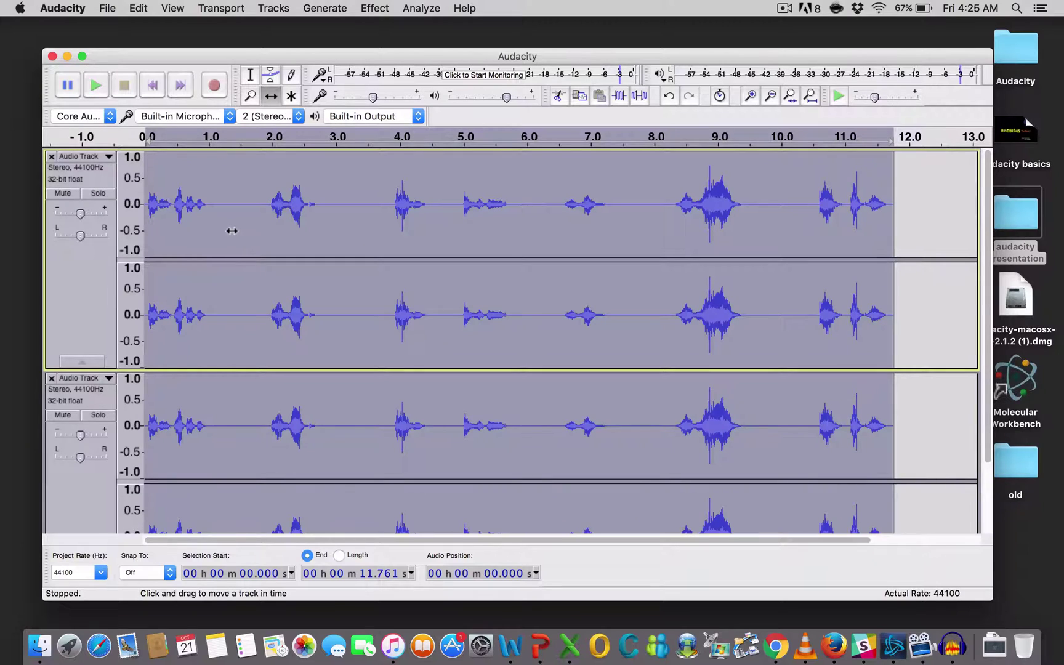
{"action": "left_click", "coordinate": [84, 303]}
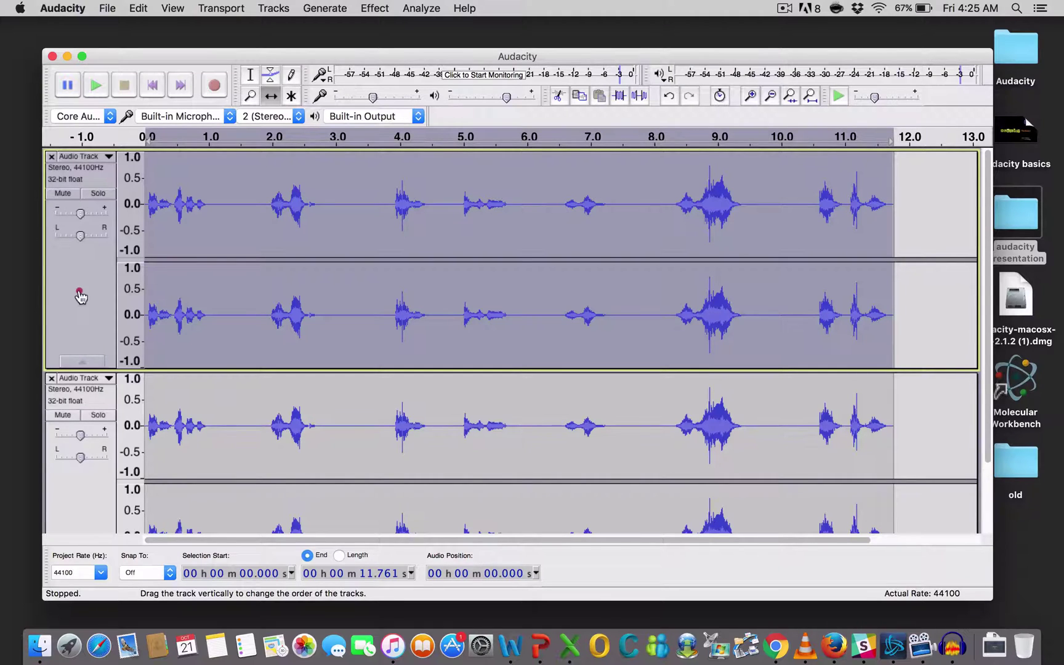
- Lower the first track's pitch by 16% (about −3.02 semitones, F#/Gb to D#/Eb) with Change Pitch
{"action": "left_click", "coordinate": [79, 295]}
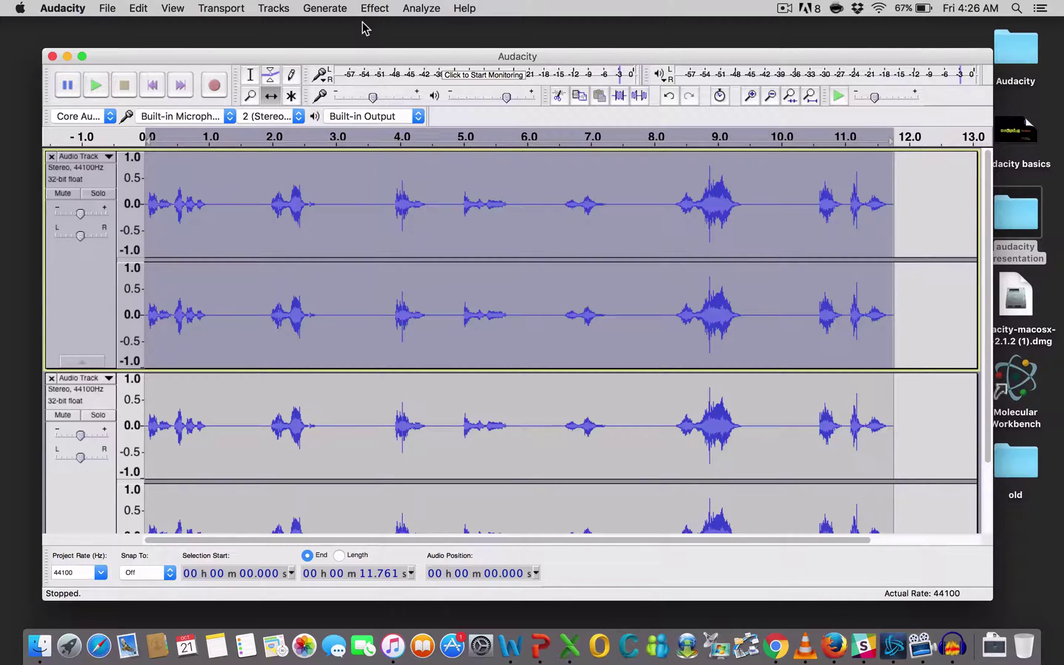
{"action": "left_click", "coordinate": [377, 10]}
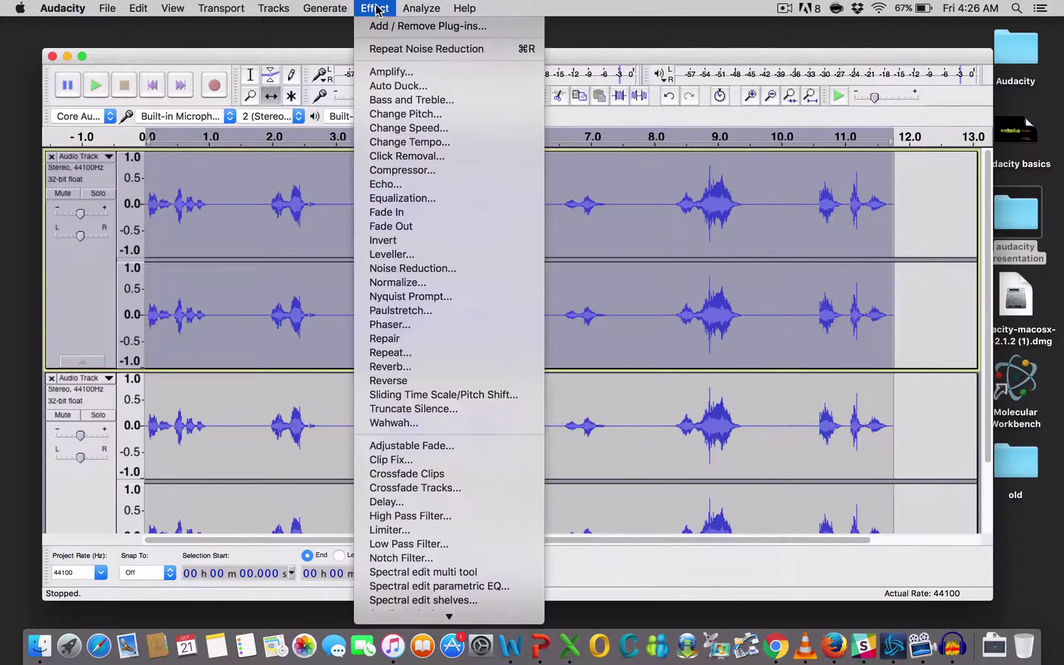
{"action": "left_click", "coordinate": [407, 114]}
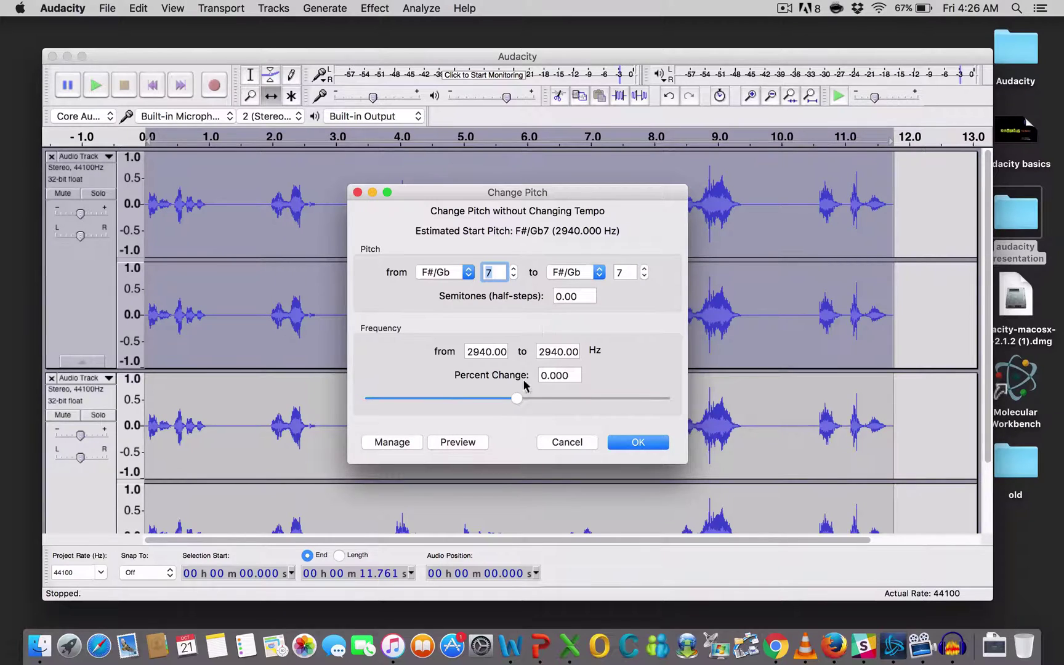
{"action": "left_click_drag", "start_coordinate": [516, 398], "coordinate": [490, 400]}
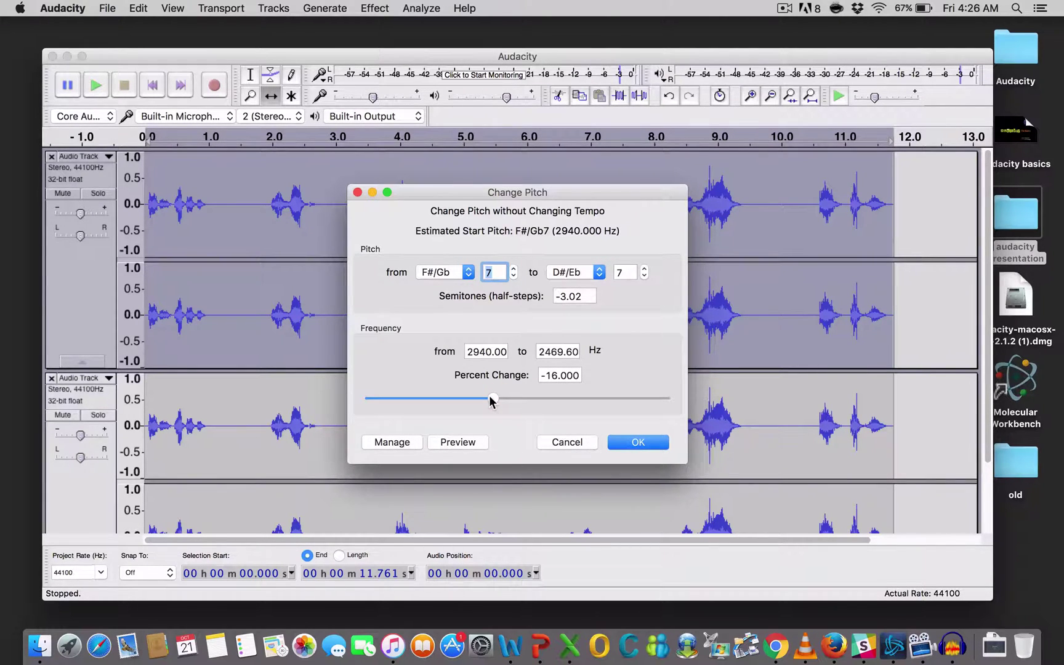
{"action": "left_click", "coordinate": [634, 442]}
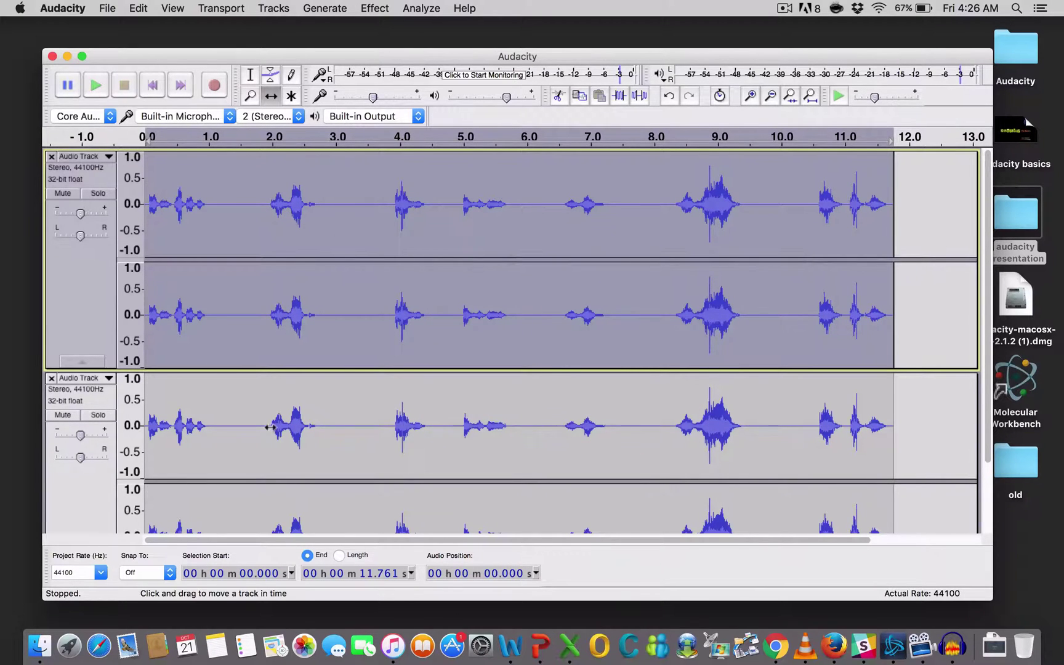
- Select the second track and lower its pitch by 20% (about −3.86 semitones, F#/Gb to D)
{"action": "left_click", "coordinate": [87, 503]}
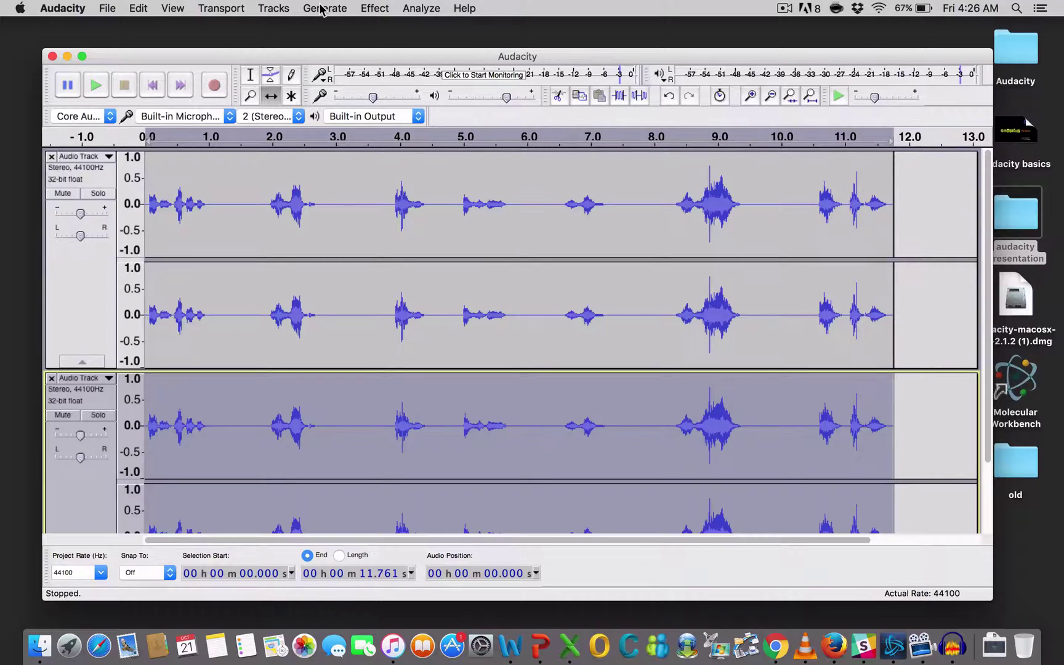
{"action": "left_click", "coordinate": [370, 10]}
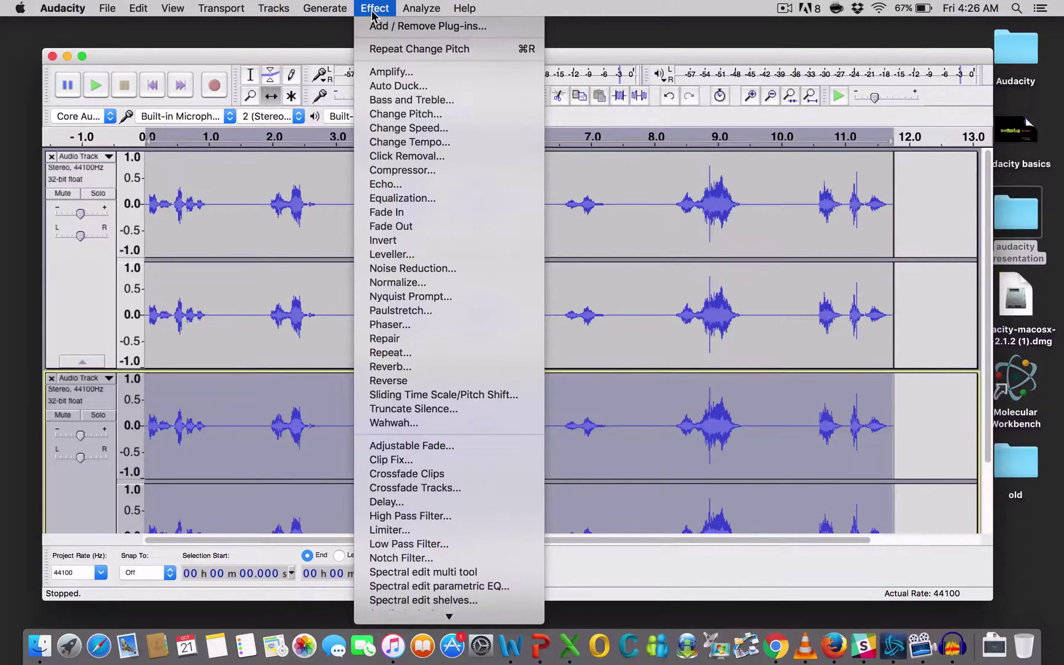
{"action": "left_click", "coordinate": [392, 118]}
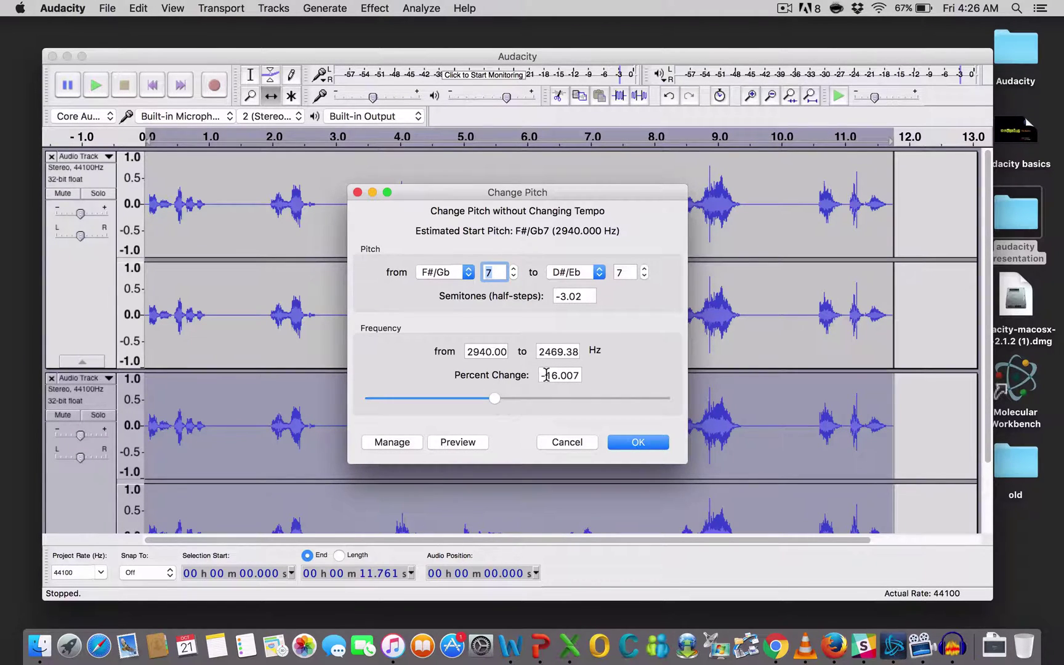
{"action": "left_click", "coordinate": [492, 397]}
{"action": "left_click_drag", "start_coordinate": [491, 397], "coordinate": [485, 399]}
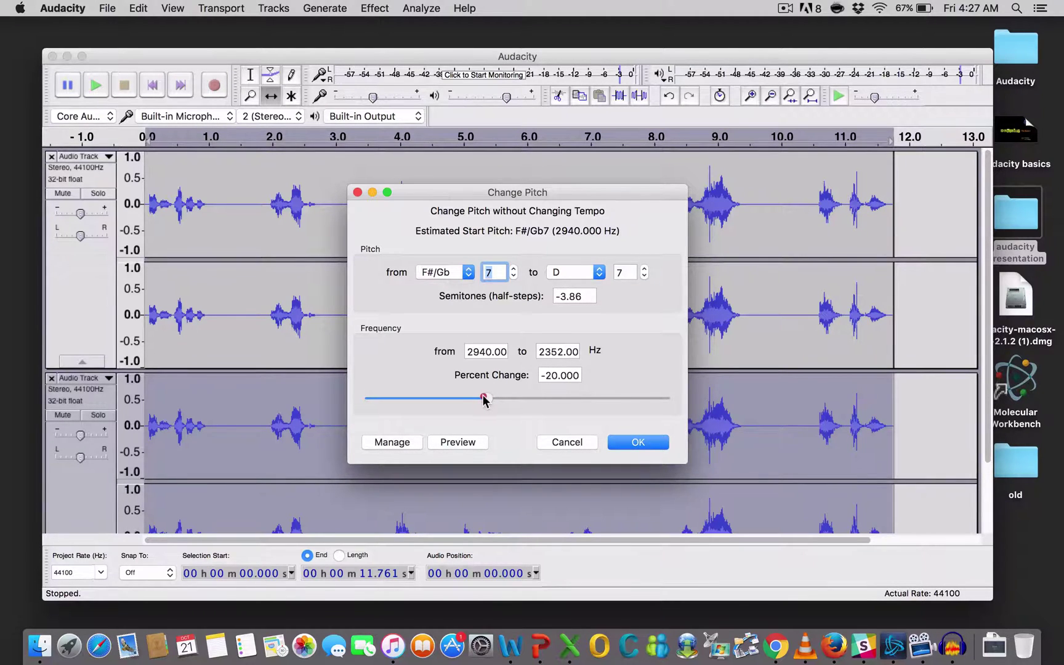
{"action": "left_click", "coordinate": [633, 442]}
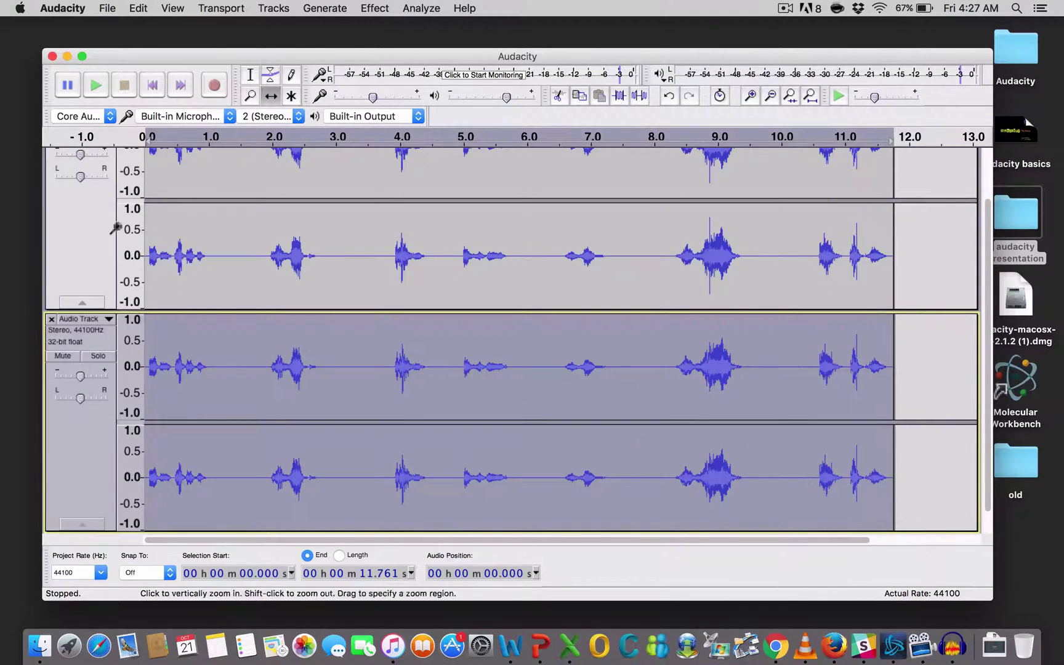
{"action": "left_click", "coordinate": [50, 226]}
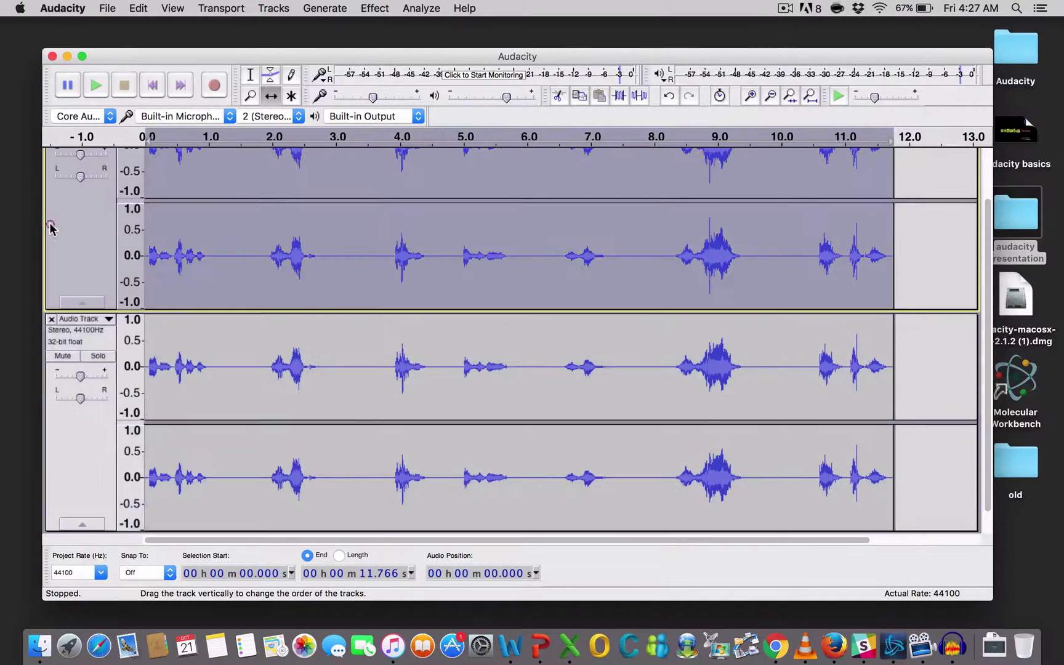
{"action": "left_click", "coordinate": [95, 89]}
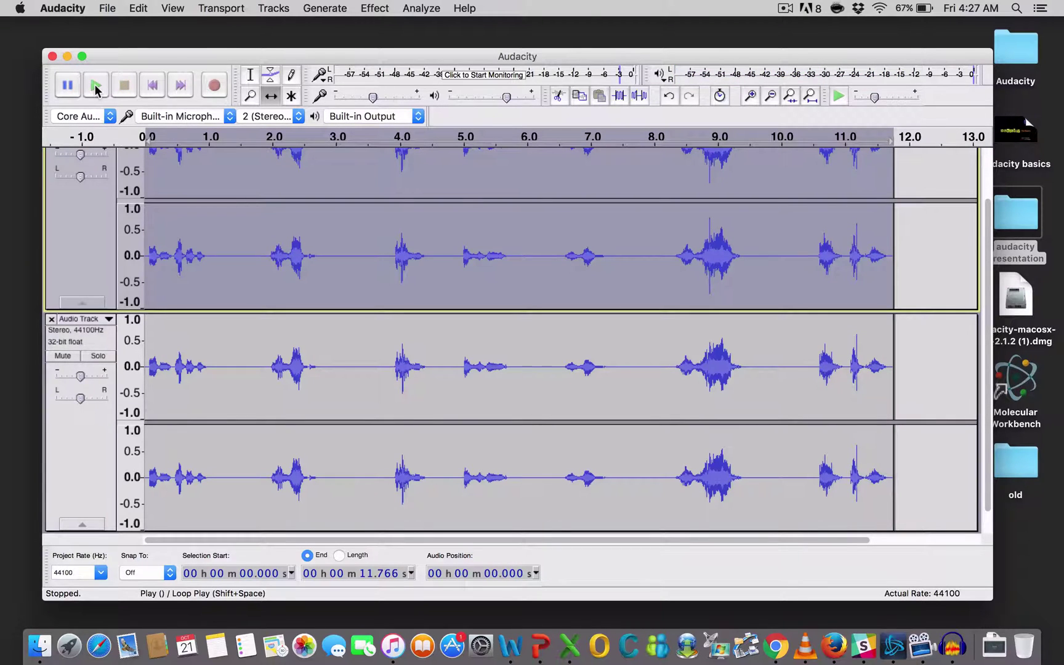
{"action": "scroll", "coordinate": [176, 290], "scroll_direction": "up", "scroll_amount": 2}
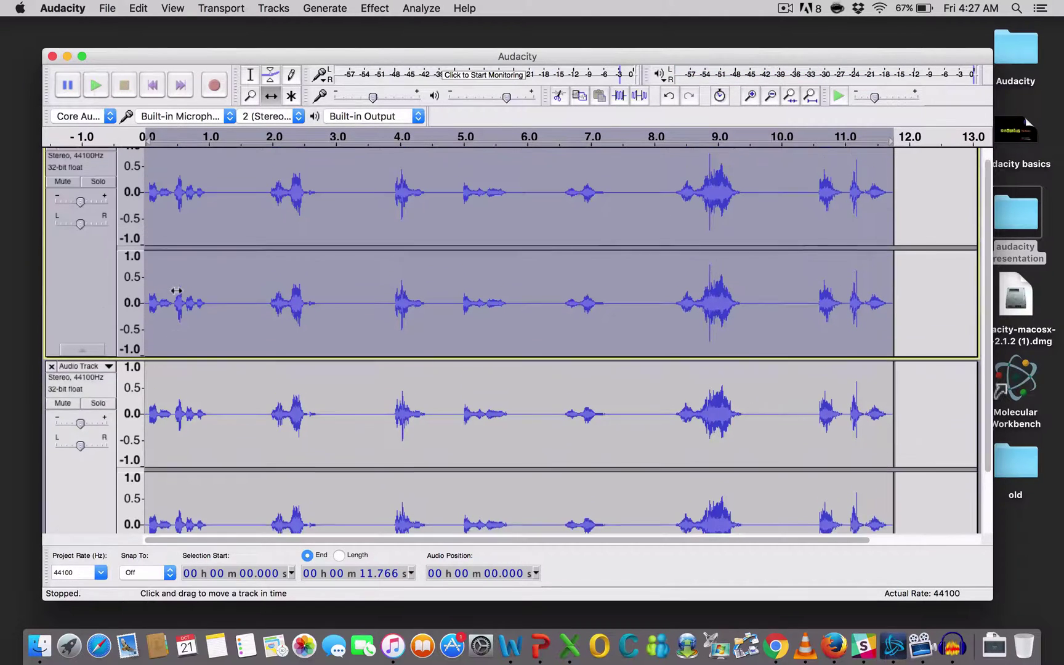
{"action": "scroll", "coordinate": [176, 291], "scroll_direction": "up", "scroll_amount": 1}
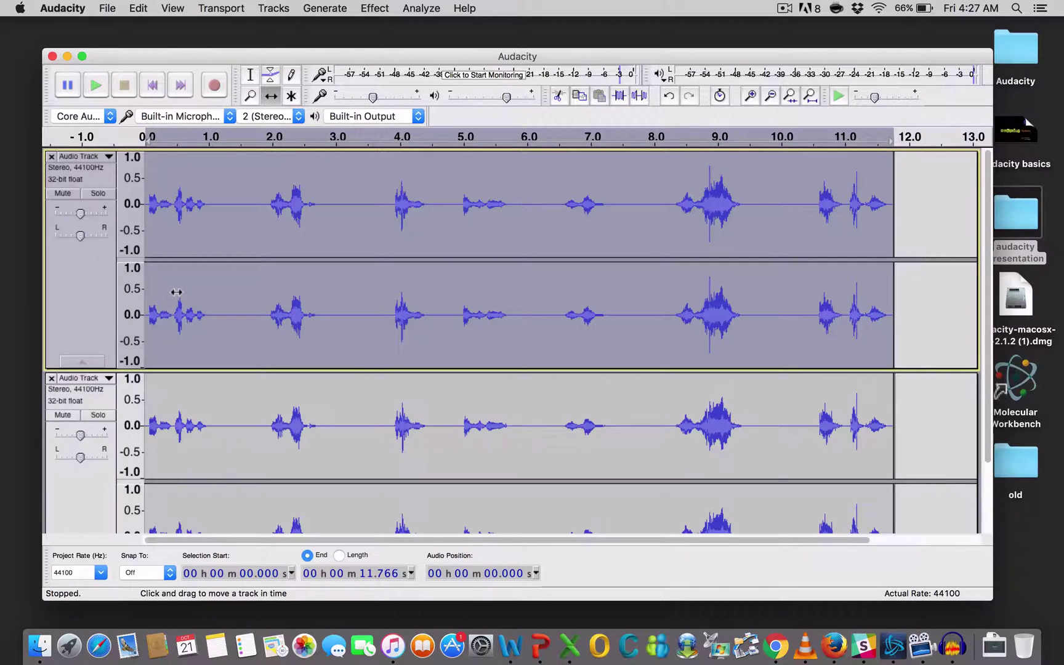
- Close the current project window
{"action": "left_click", "coordinate": [52, 56]}
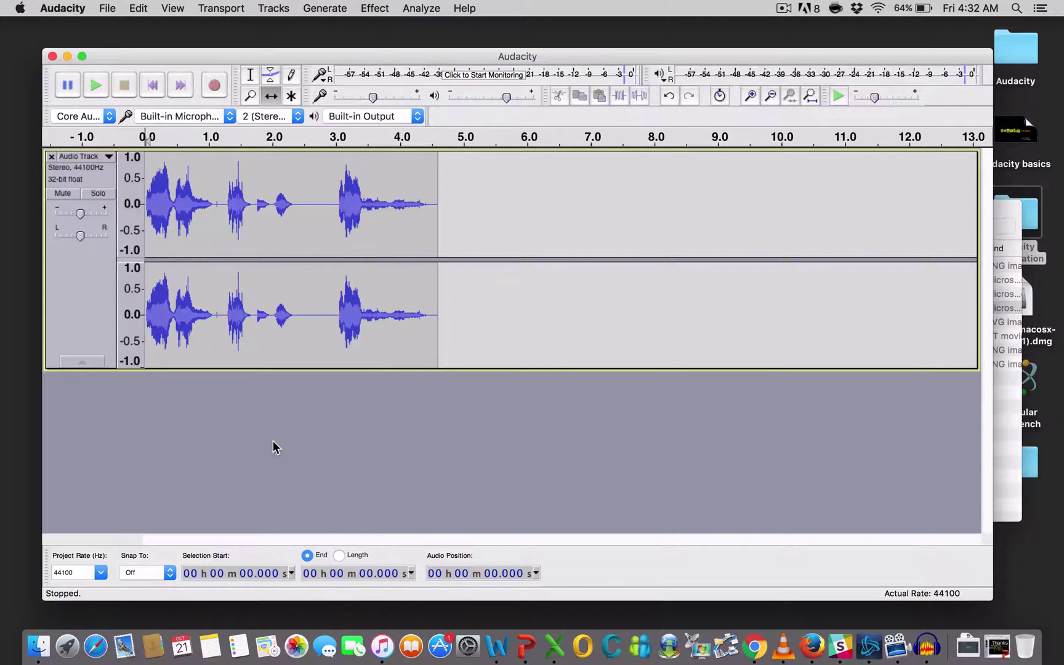
- Play the new 4.6 s clip, duplicate it into a second track, and select only the first track
{"action": "left_click", "coordinate": [95, 85]}
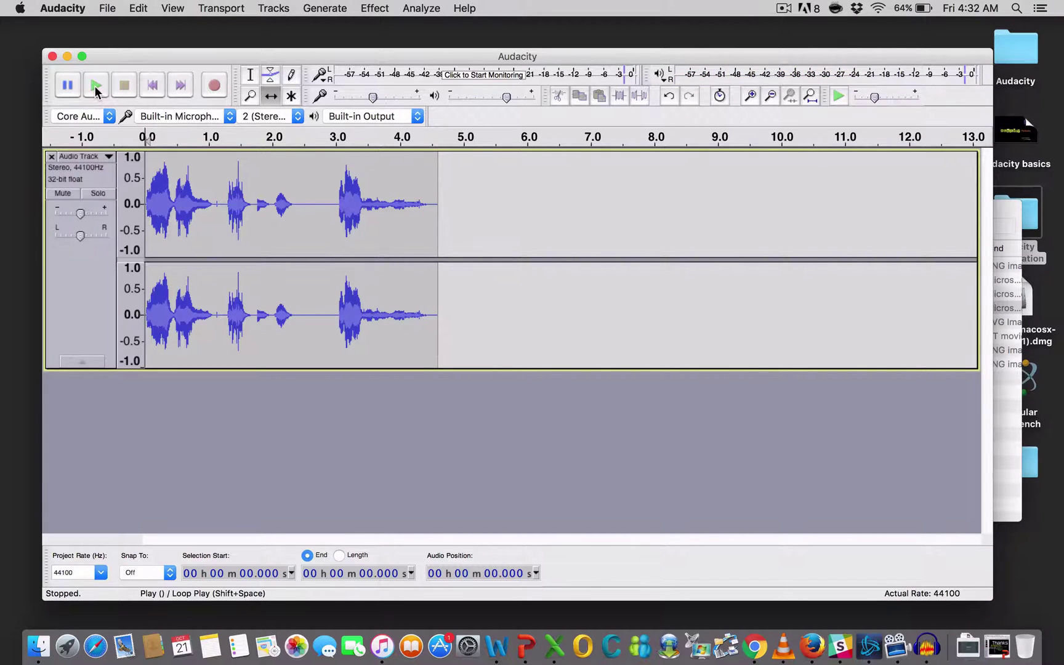
{"action": "left_click", "coordinate": [140, 12]}
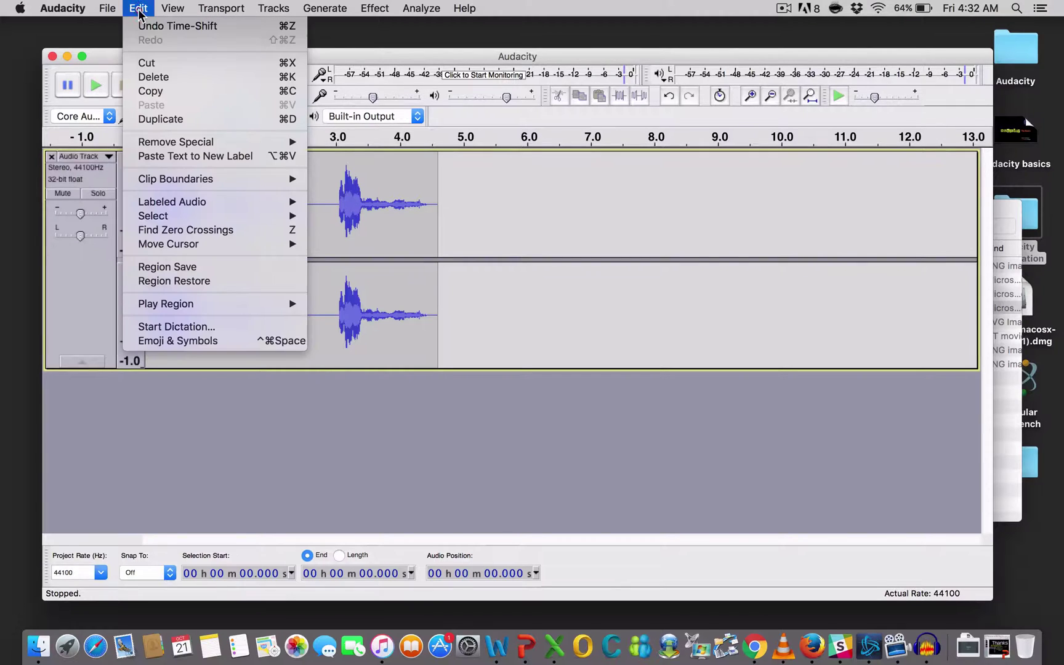
{"action": "left_click", "coordinate": [158, 122]}
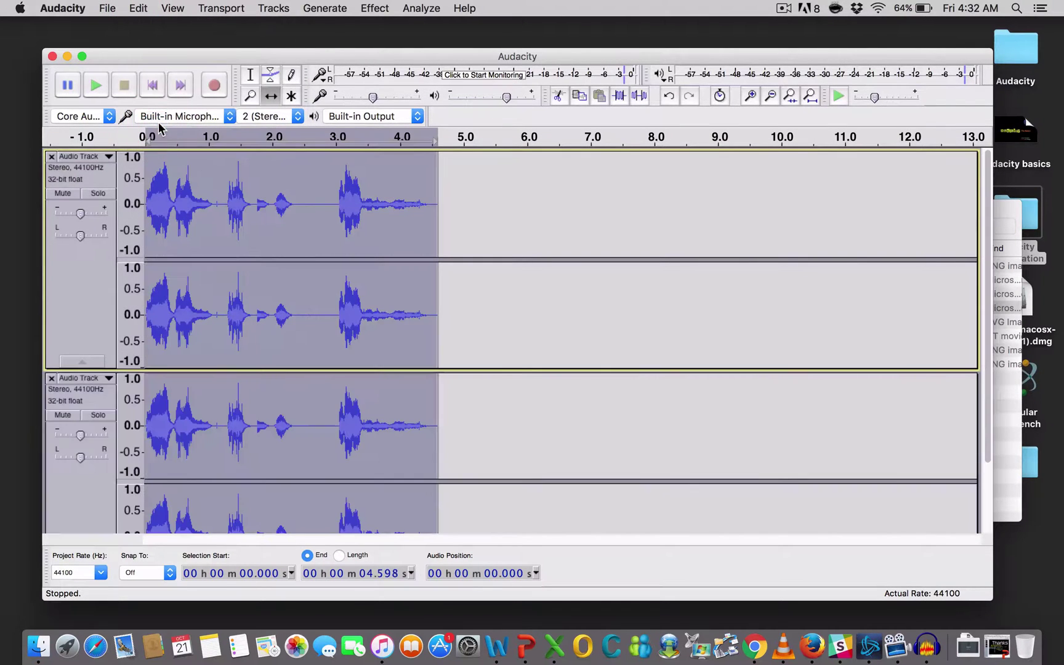
{"action": "left_click", "coordinate": [76, 285]}
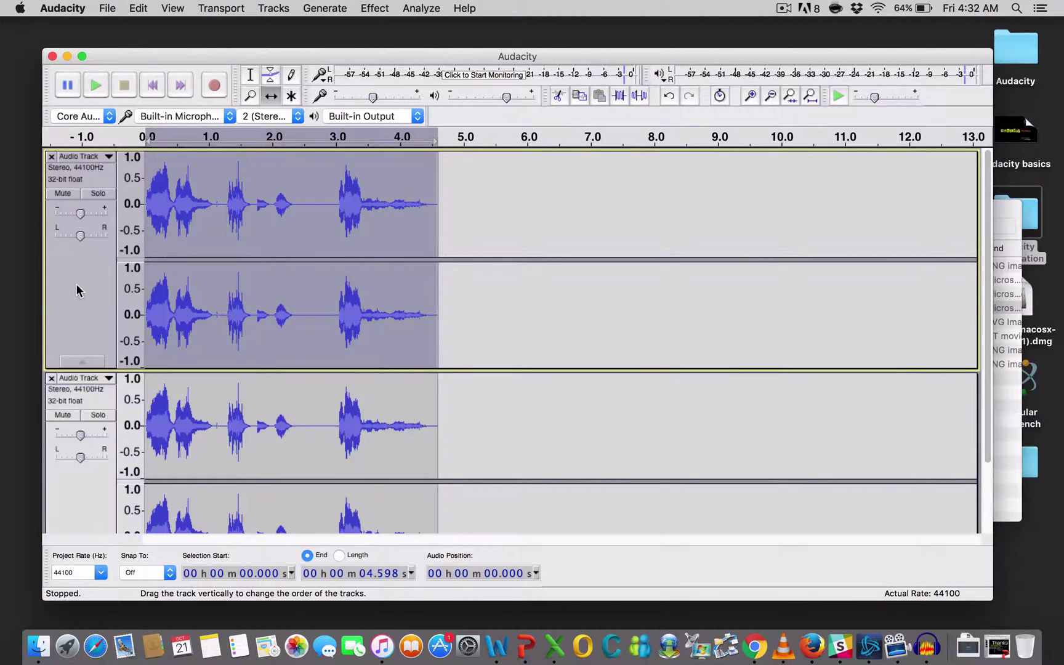
{"action": "left_click", "coordinate": [366, 9]}
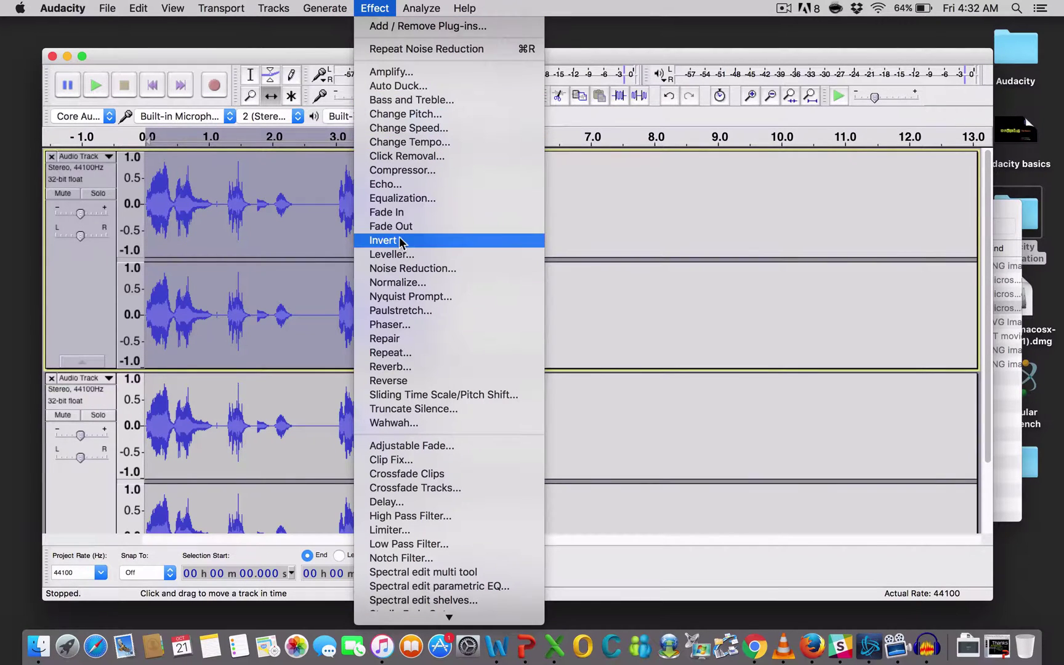
- Apply the Church Hall reverb preset (room size 90%, reverberance 60%, dry gain −12 dB) to the first track
{"action": "left_click", "coordinate": [393, 367]}
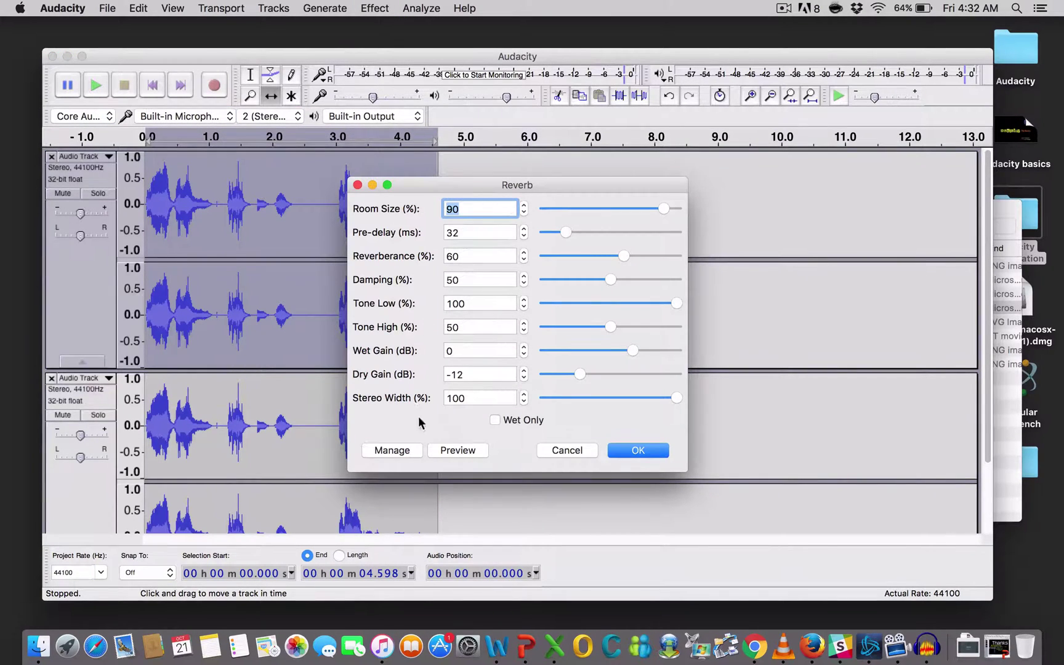
{"action": "left_click", "coordinate": [393, 451]}
{"action": "mouse_move", "coordinate": [413, 505]}
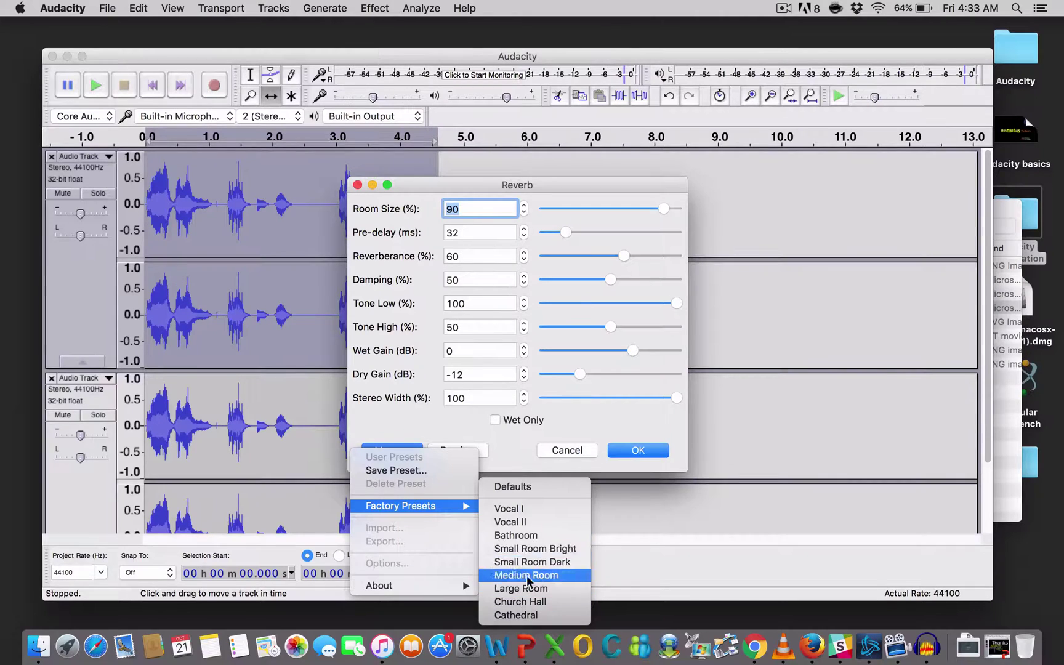
{"action": "left_click", "coordinate": [515, 606]}
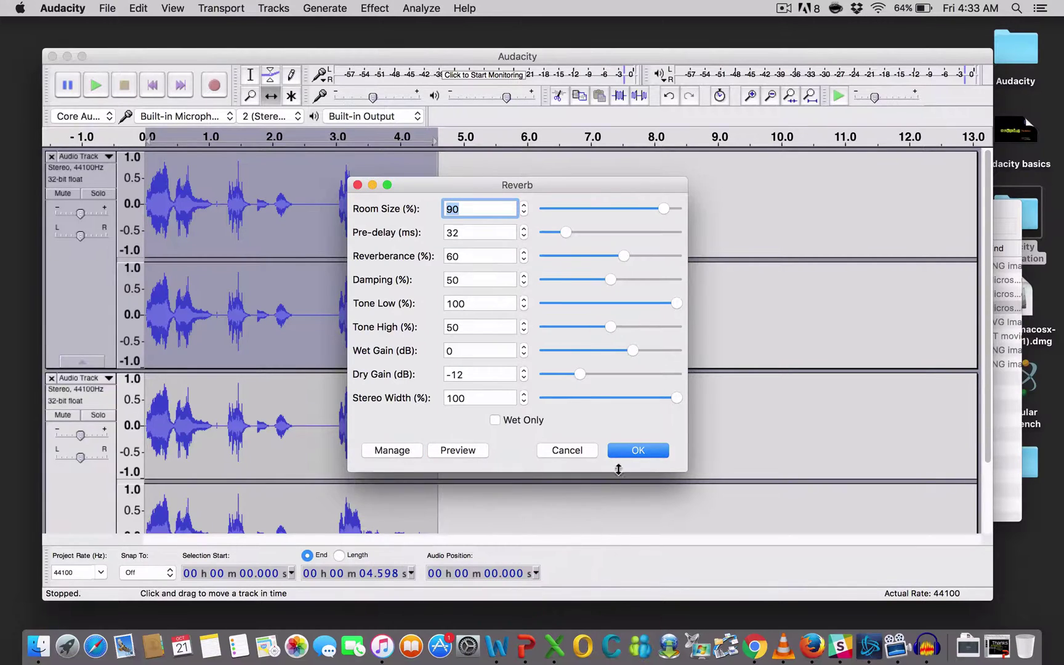
{"action": "left_click", "coordinate": [627, 448]}
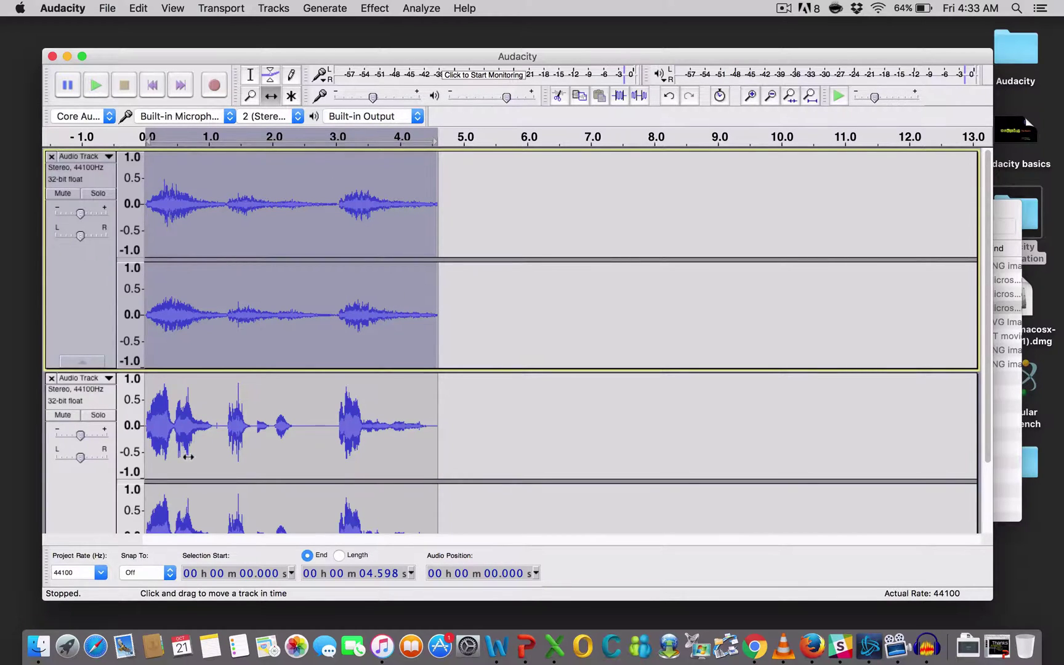
- Select the second track and set Change Pitch to −16% (about −3.02 semitones, D3 to B2)
{"action": "left_click", "coordinate": [88, 502]}
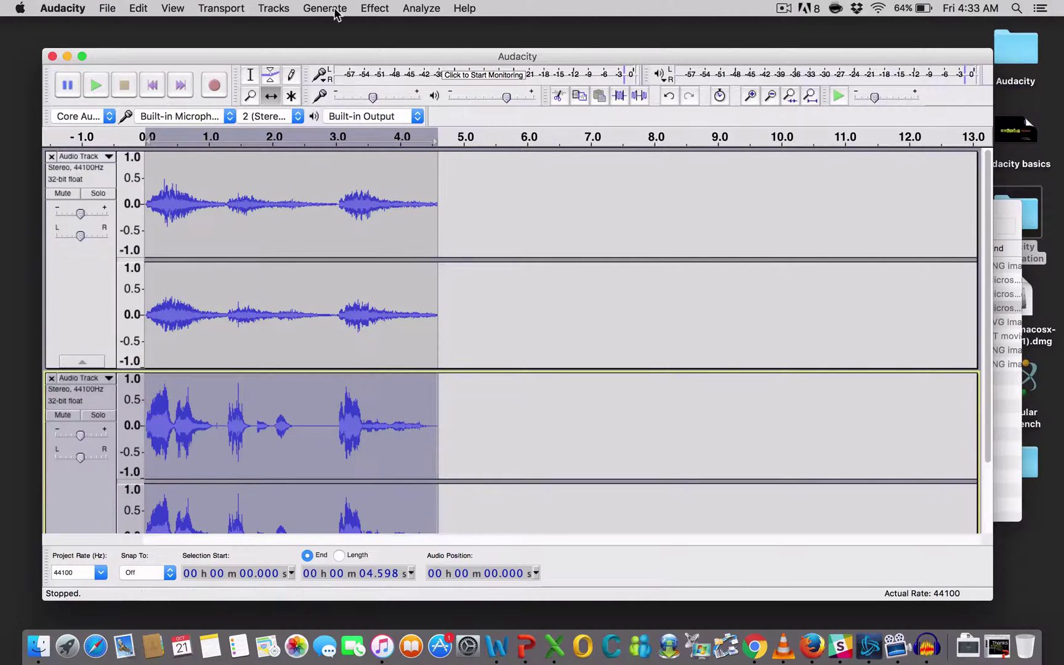
{"action": "left_click", "coordinate": [372, 8]}
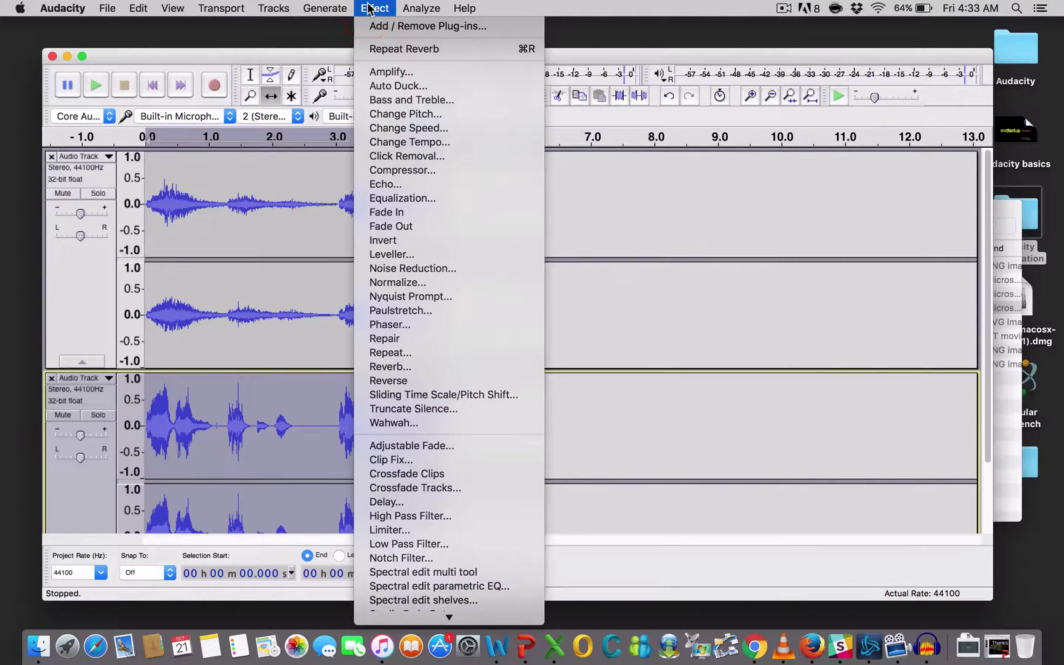
{"action": "left_click", "coordinate": [388, 114]}
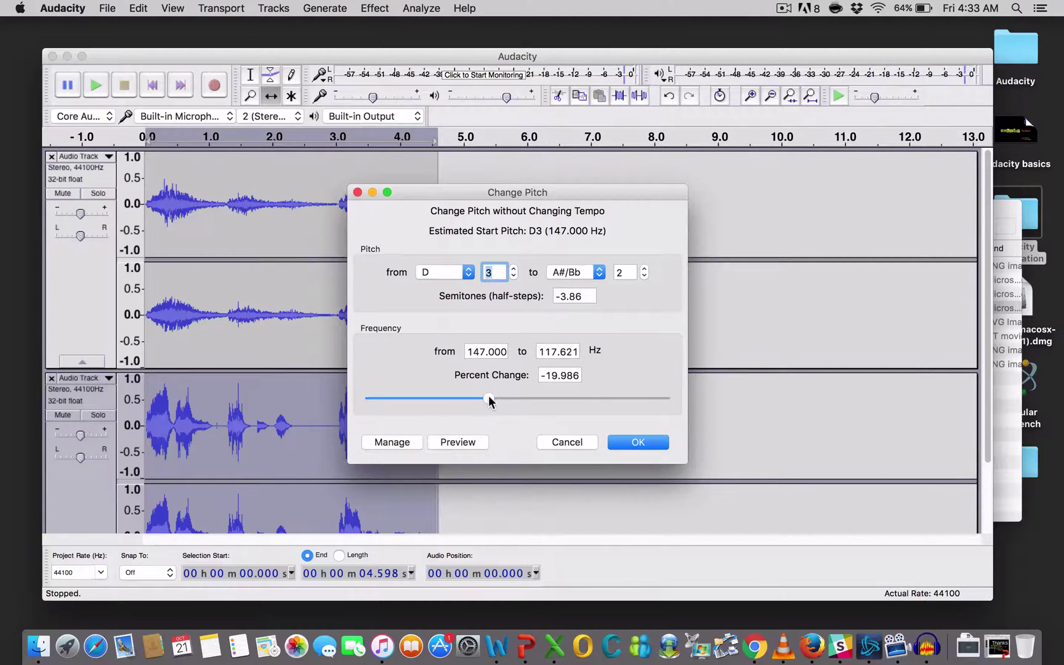
{"action": "left_click_drag", "start_coordinate": [488, 396], "coordinate": [494, 399]}
{"action": "left_click", "coordinate": [629, 442]}
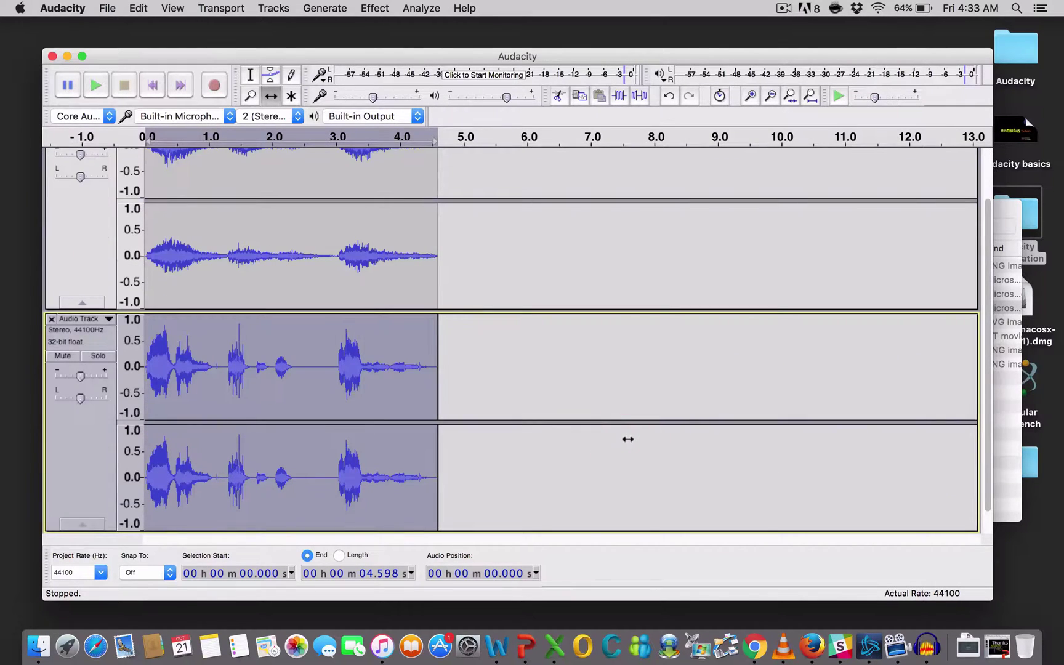
{"action": "left_click", "coordinate": [96, 87]}
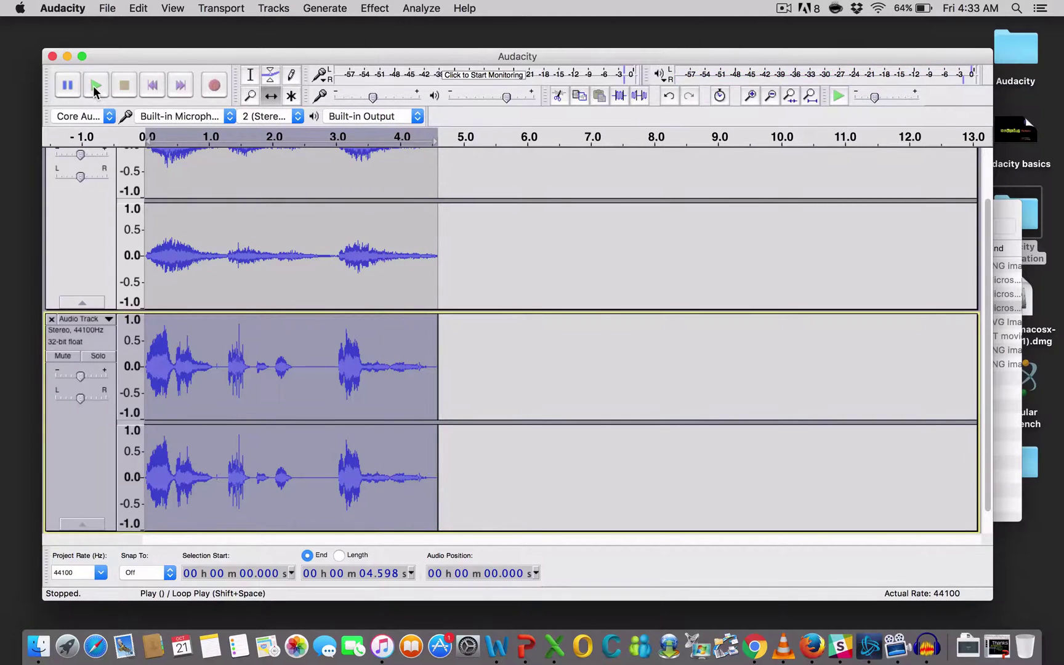
{"action": "left_click", "coordinate": [96, 88]}
- Start exporting the mixed audio, then cancel the Export Audio dialog
{"action": "left_click", "coordinate": [137, 10]}
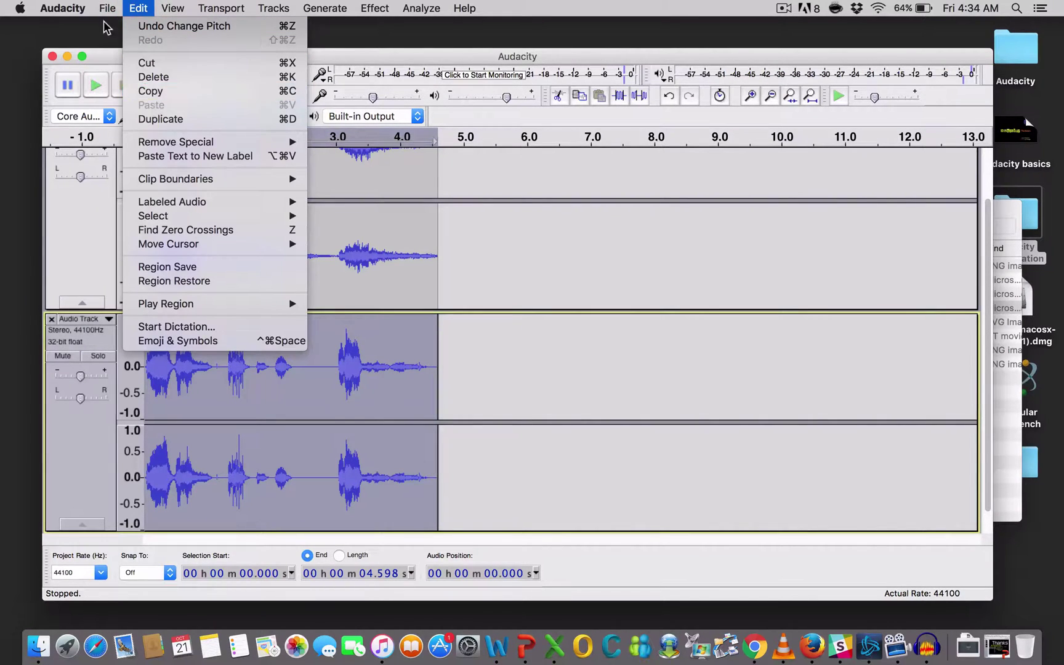
{"action": "mouse_move", "coordinate": [107, 8]}
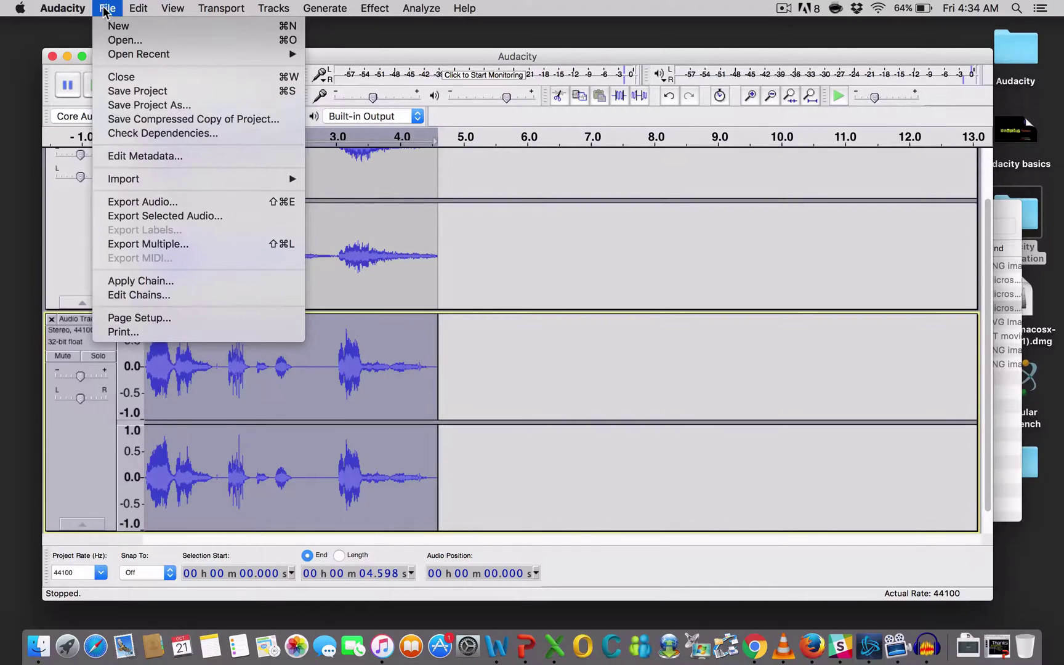
{"action": "left_click", "coordinate": [147, 200]}
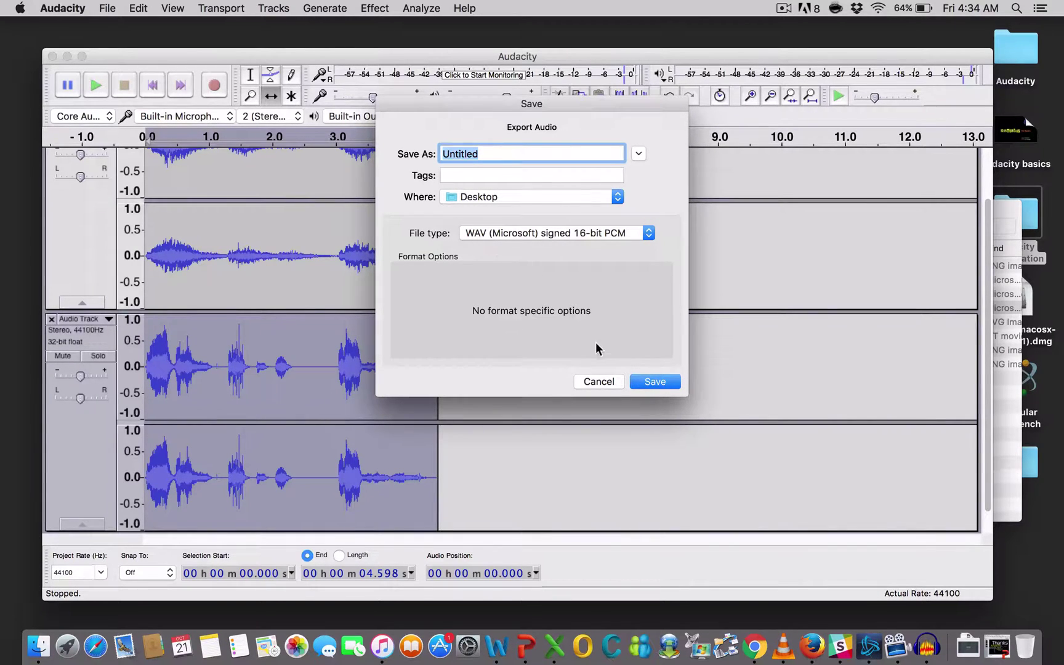
{"action": "left_click", "coordinate": [597, 382]}
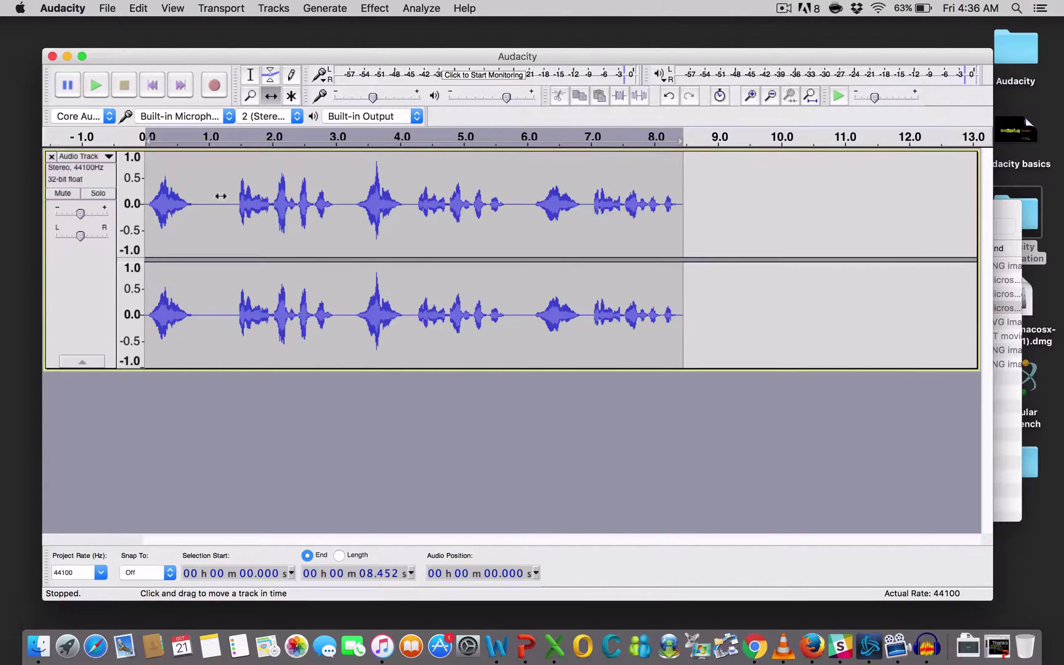
- Play the speech clip, duplicate its track, and select only the original top track
{"action": "left_click", "coordinate": [90, 88]}
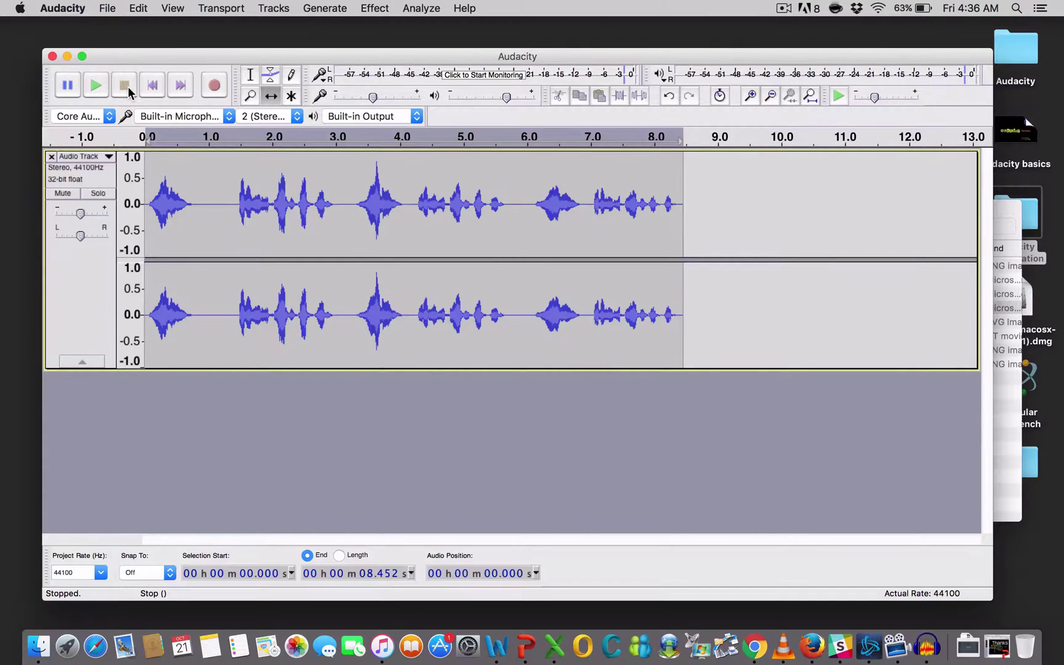
{"action": "left_click", "coordinate": [132, 9]}
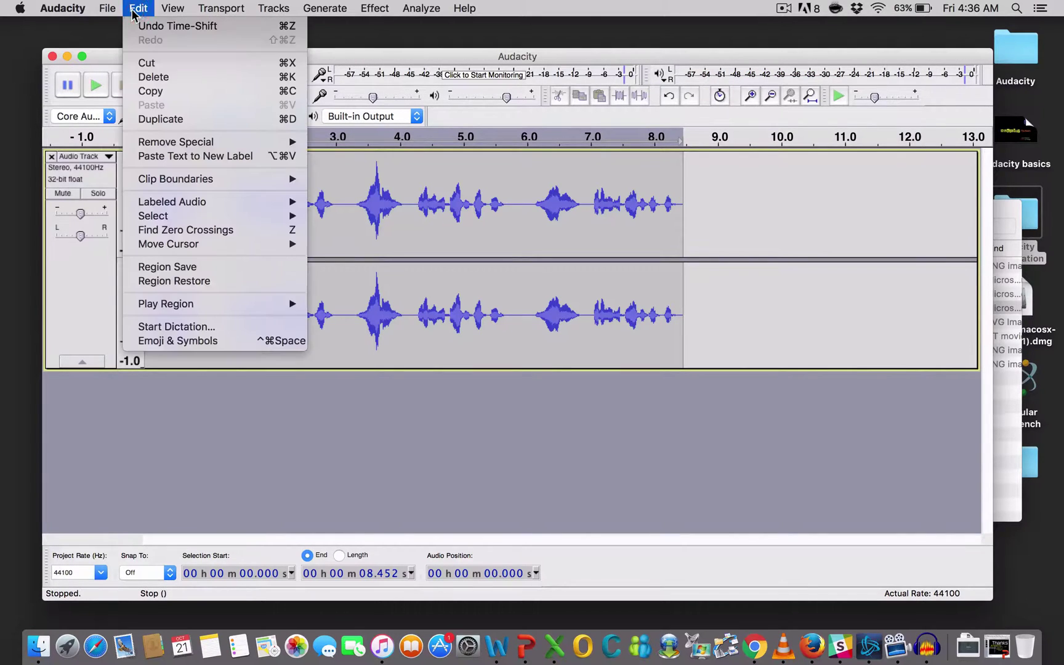
{"action": "left_click", "coordinate": [152, 119]}
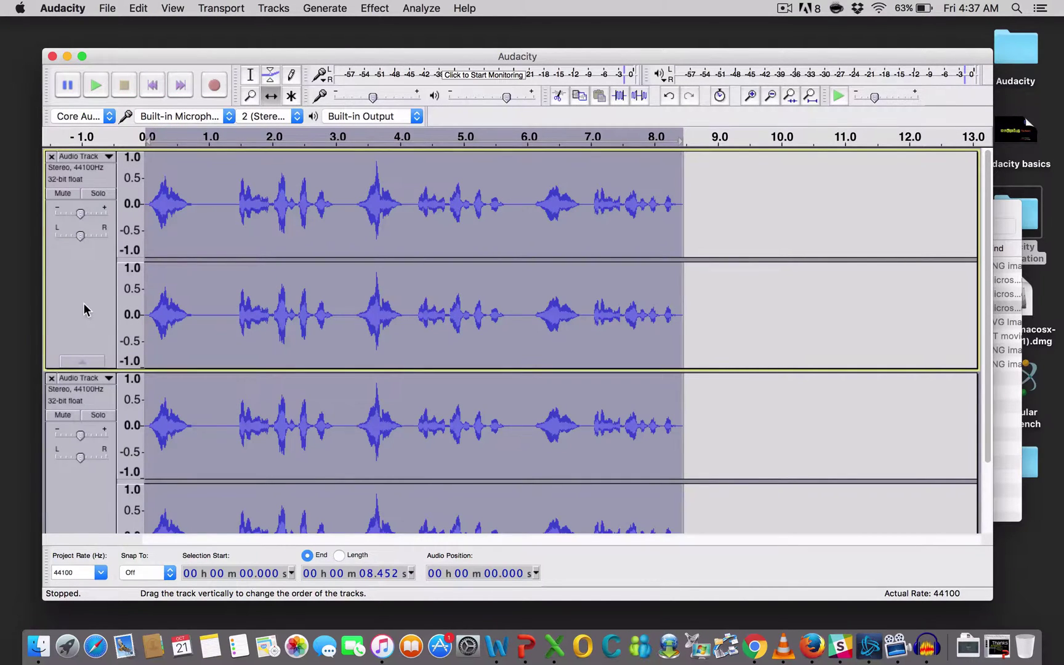
{"action": "left_click", "coordinate": [84, 305]}
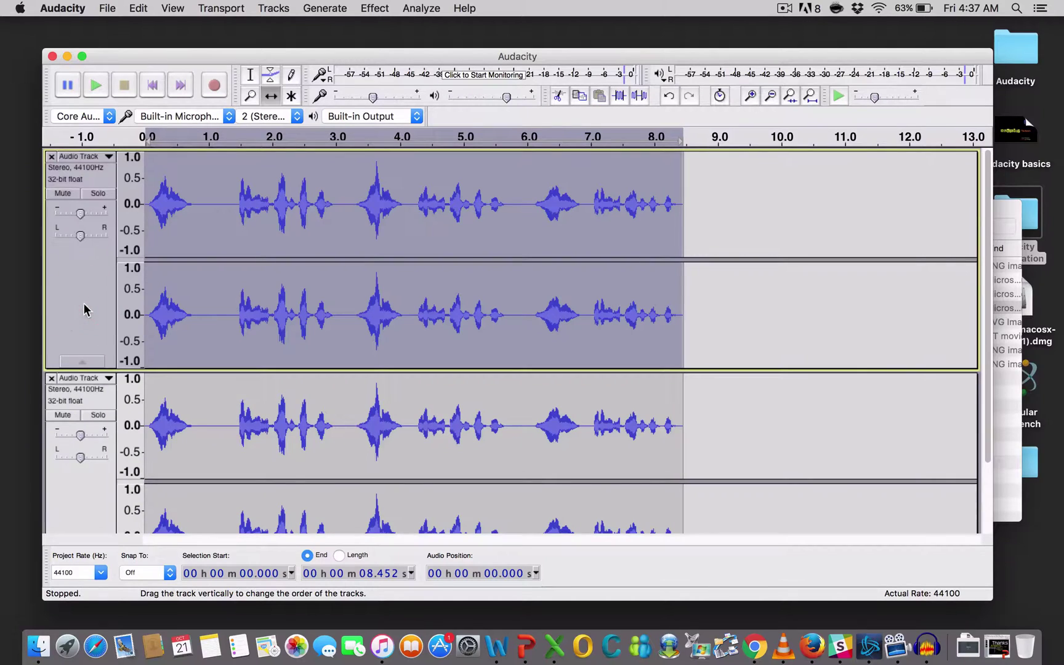
- Apply Echo to the top track with 0.04 s delay and 0.6 decay factor
{"action": "left_click", "coordinate": [372, 8]}
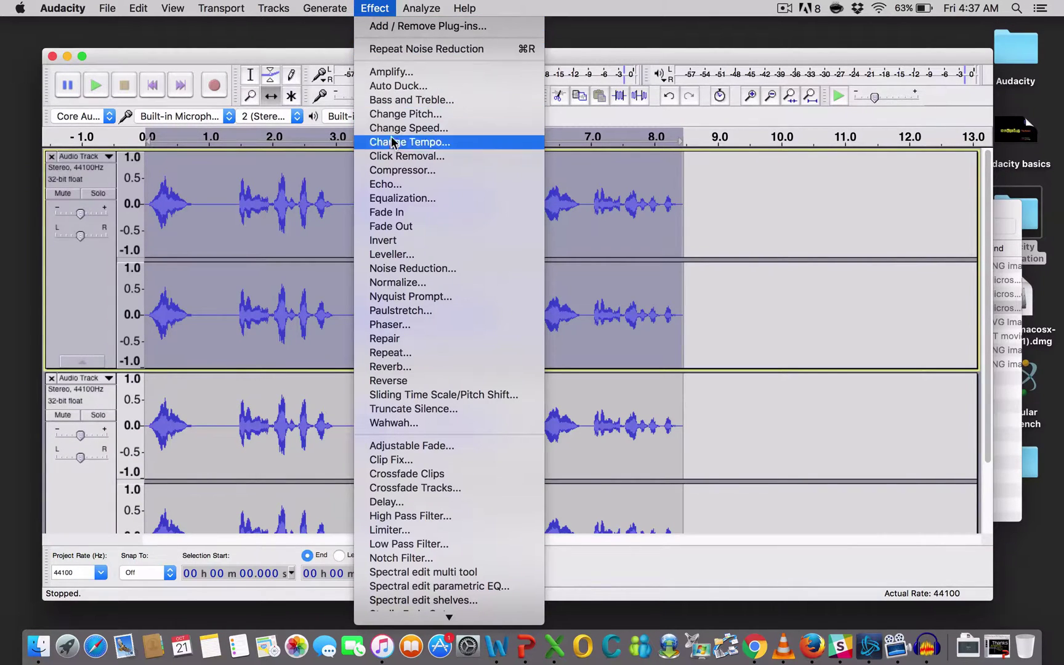
{"action": "left_click", "coordinate": [382, 186]}
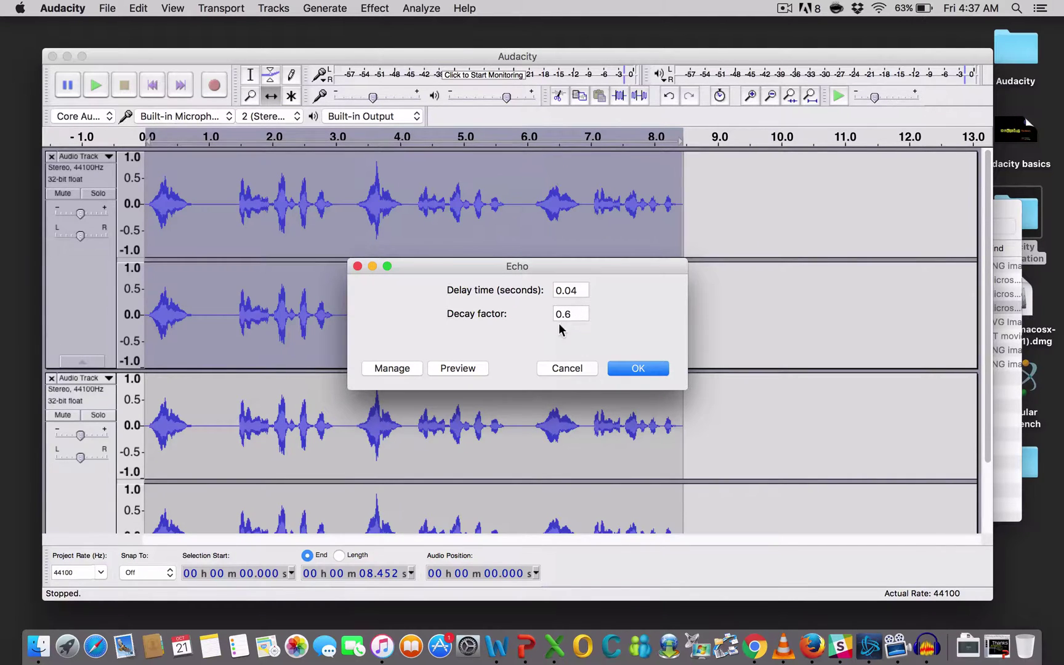
{"action": "left_click", "coordinate": [616, 370]}
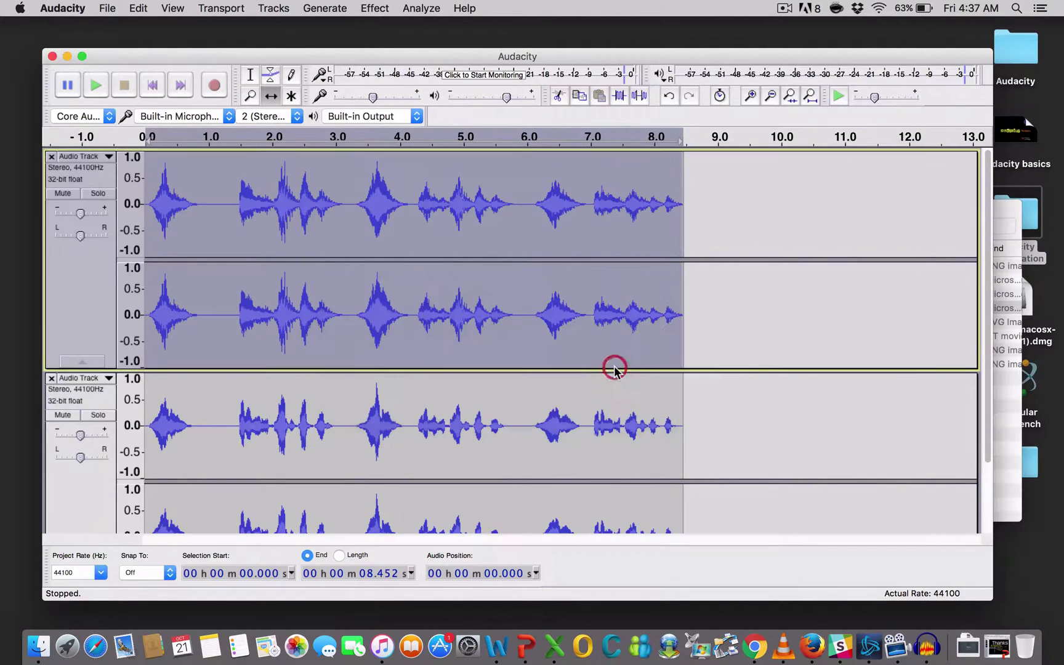
- Lower the duplicate track's pitch by -10 percent with Change Pitch, keeping tempo
{"action": "left_click", "coordinate": [95, 490]}
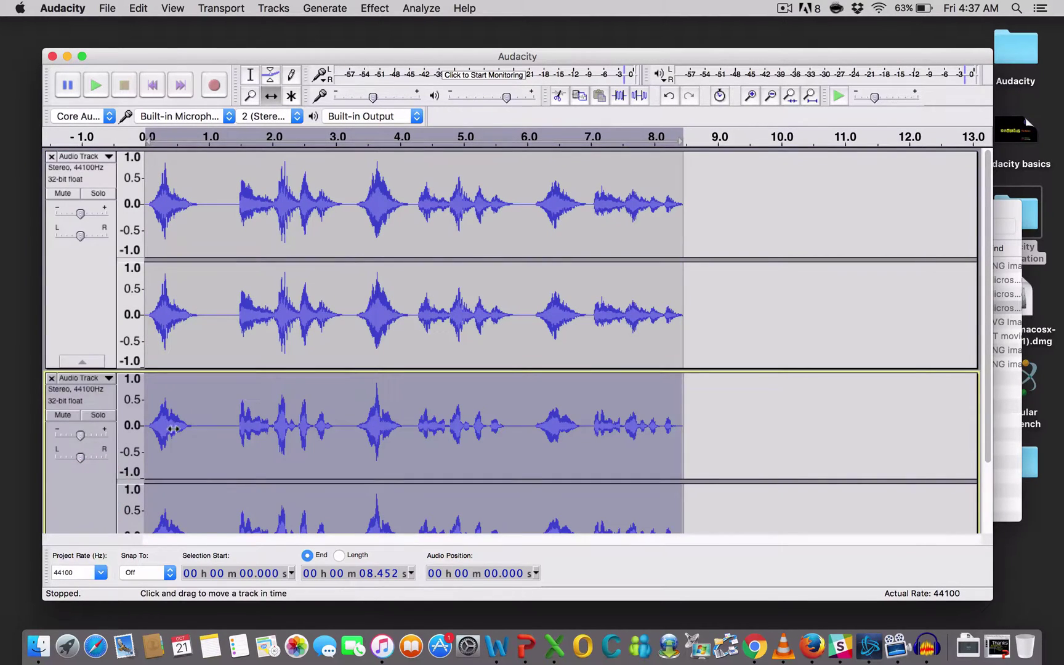
{"action": "left_click", "coordinate": [373, 9]}
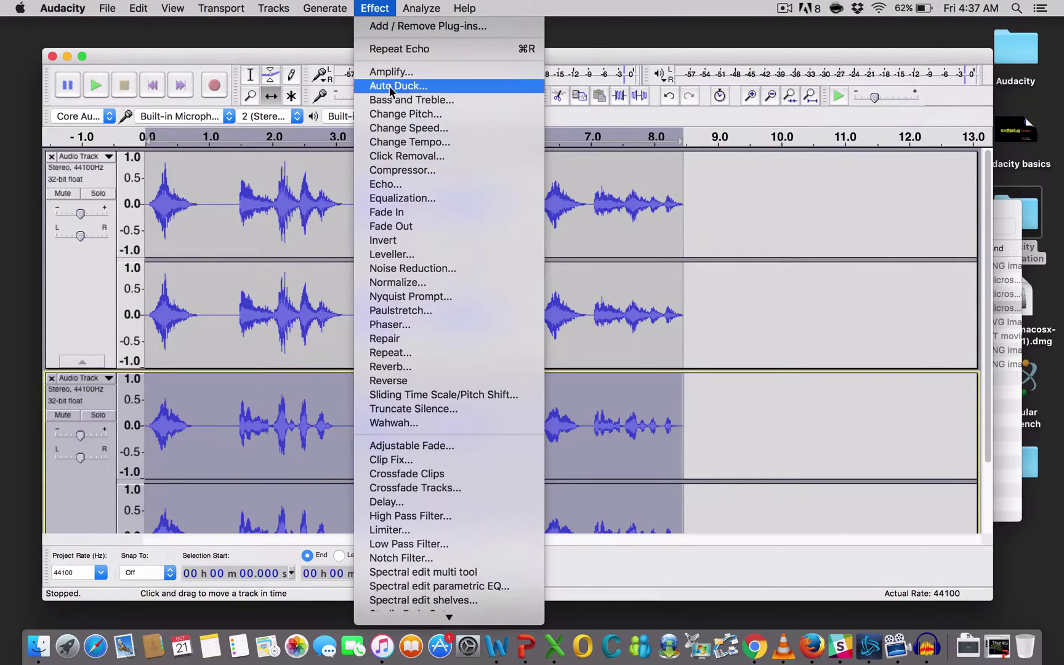
{"action": "left_click", "coordinate": [388, 114]}
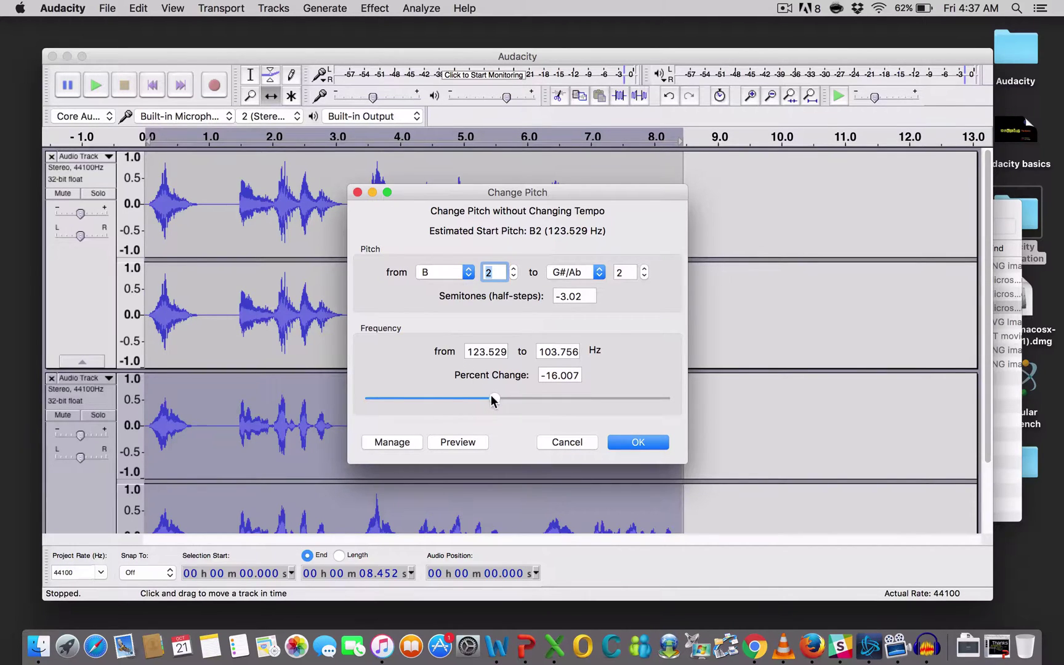
{"action": "left_click_drag", "start_coordinate": [493, 399], "coordinate": [499, 401]}
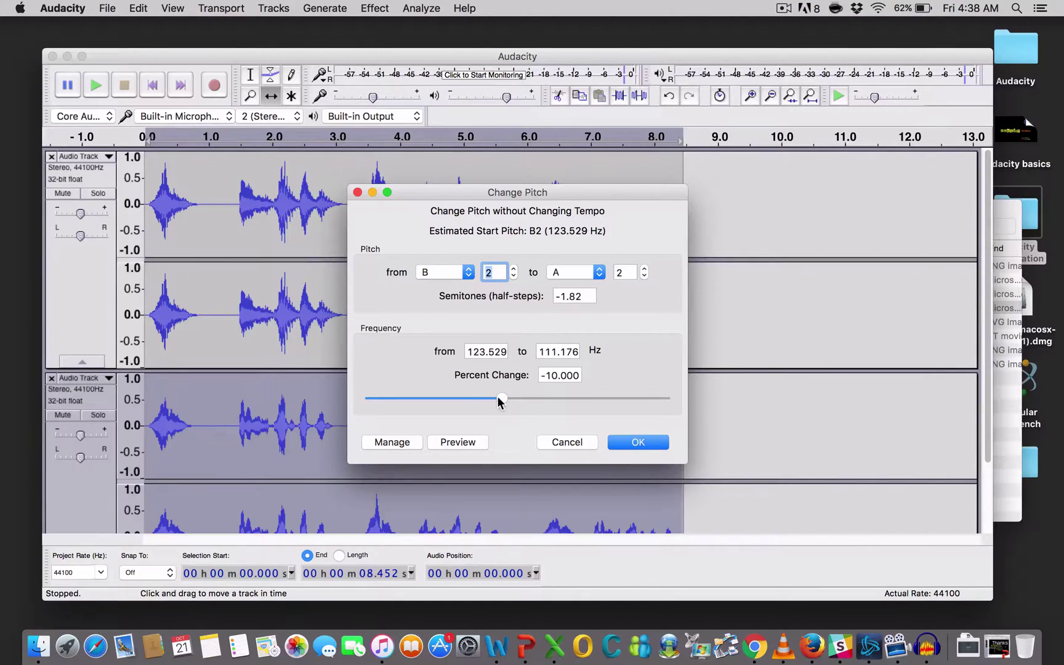
{"action": "left_click", "coordinate": [622, 441]}
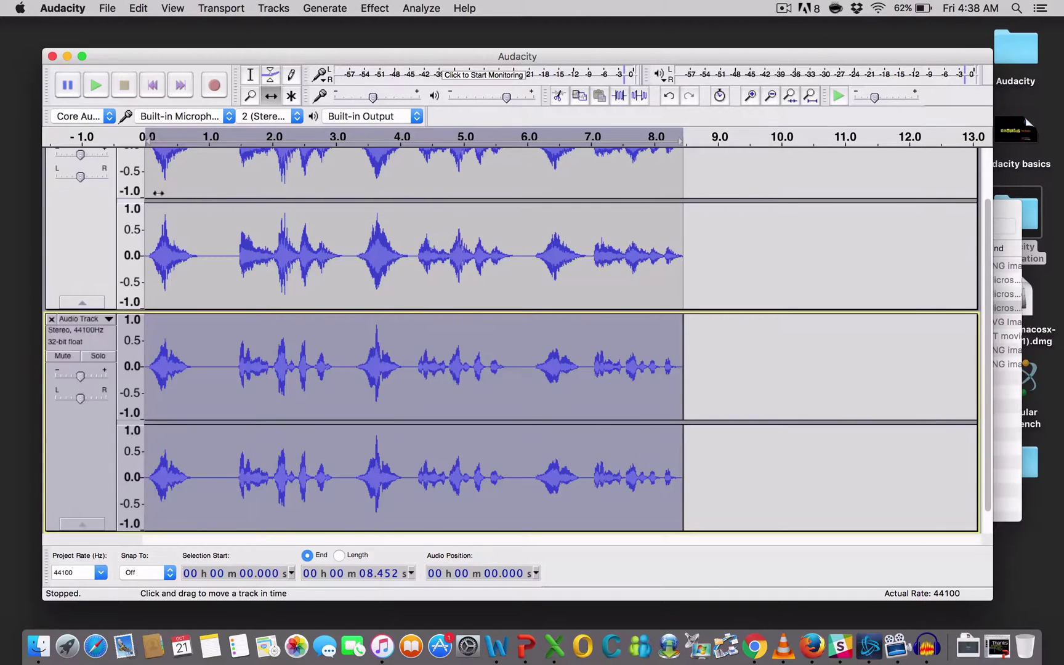
- Play both processed tracks from the start, then check the File menu without exporting
{"action": "left_click", "coordinate": [151, 88]}
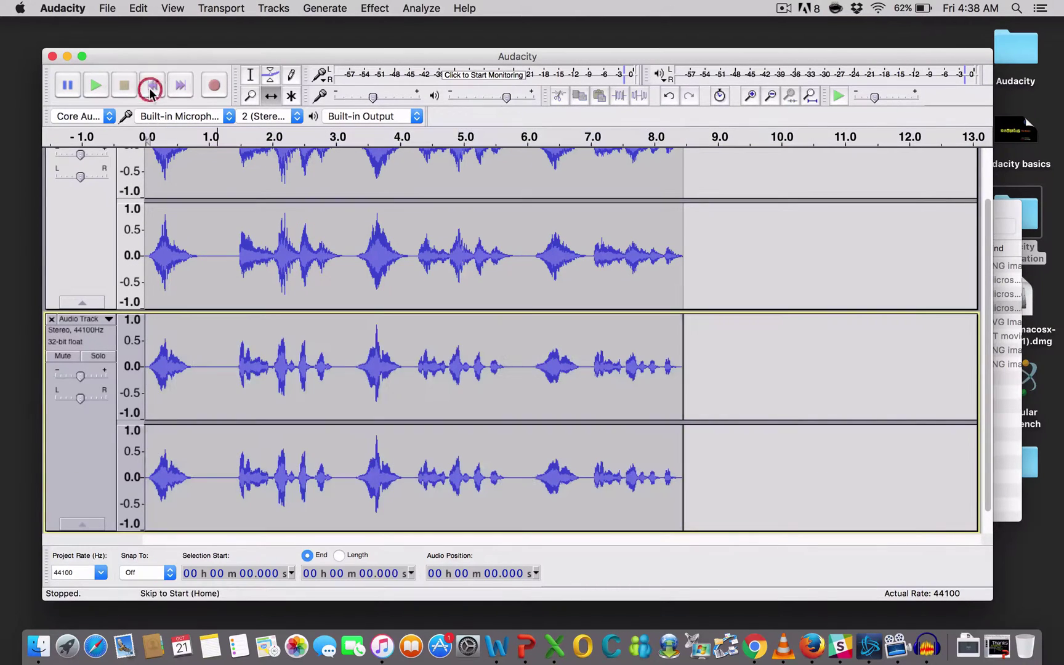
{"action": "left_click", "coordinate": [96, 88]}
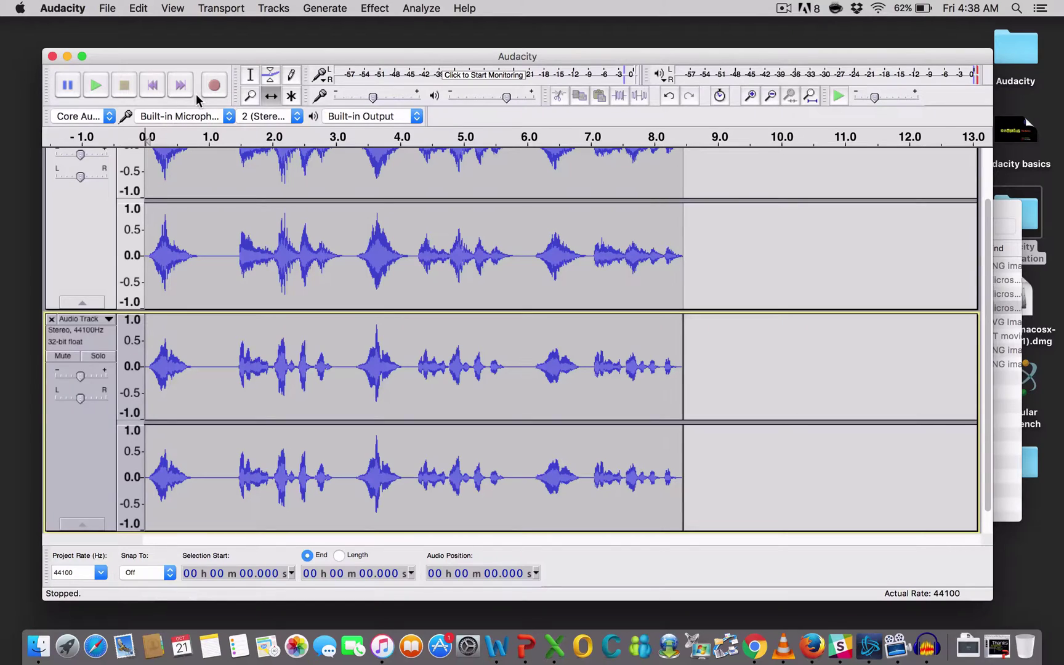
{"action": "left_click", "coordinate": [106, 9]}
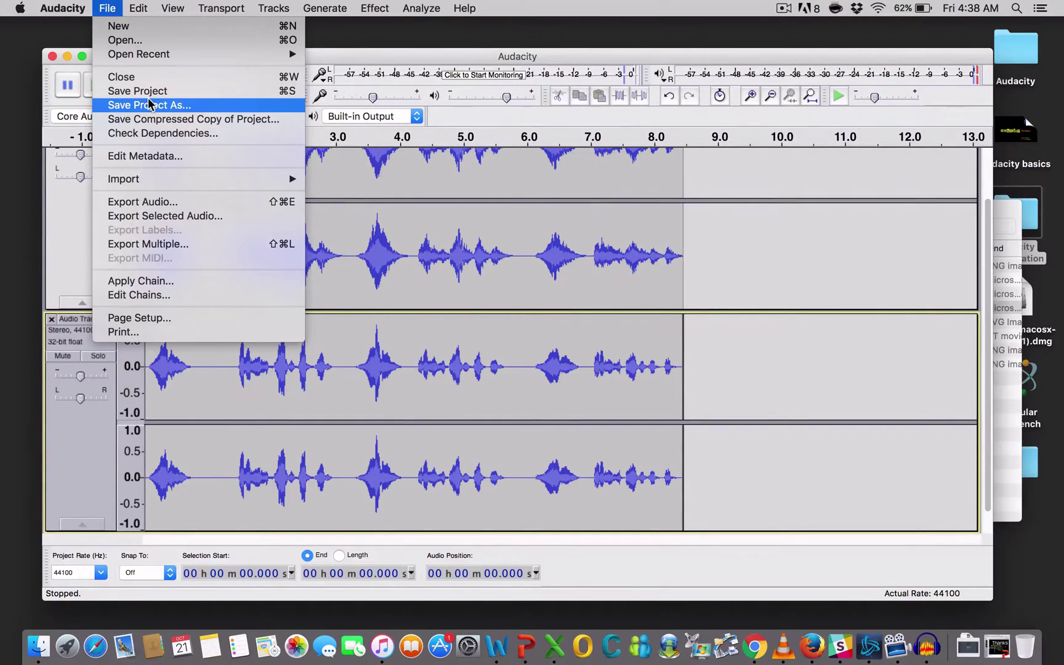
{"action": "left_click", "coordinate": [769, 168]}
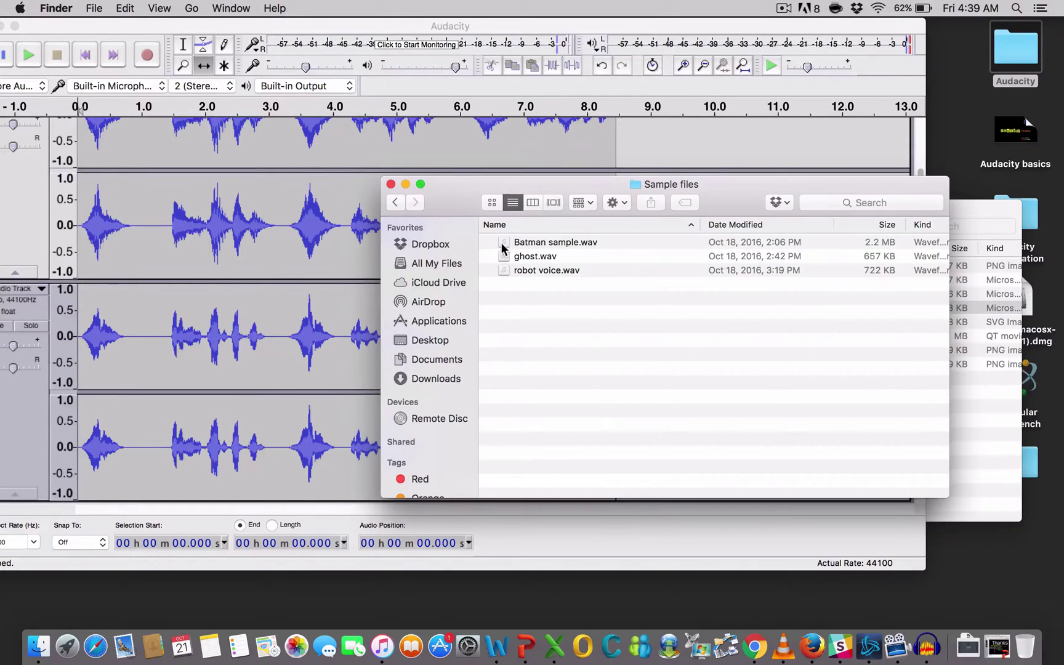
- Play Batman sample.wav in iTunes, then select ghost.wav and robot voice.wav
{"action": "double_click", "coordinate": [502, 245]}
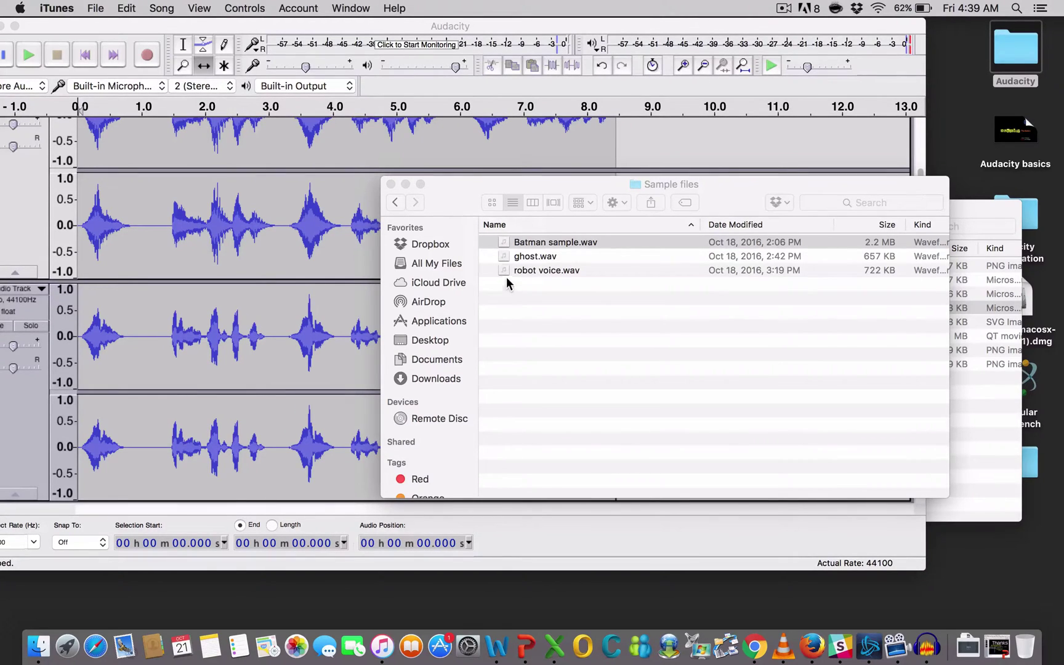
{"action": "left_click", "coordinate": [501, 256]}
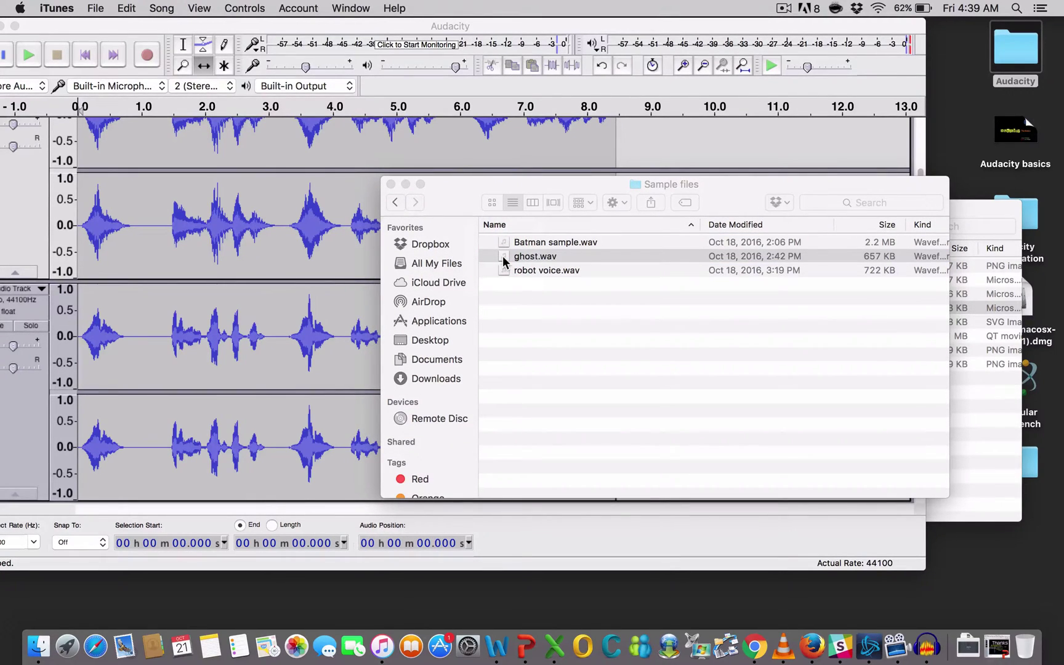
{"action": "left_click", "coordinate": [502, 271]}
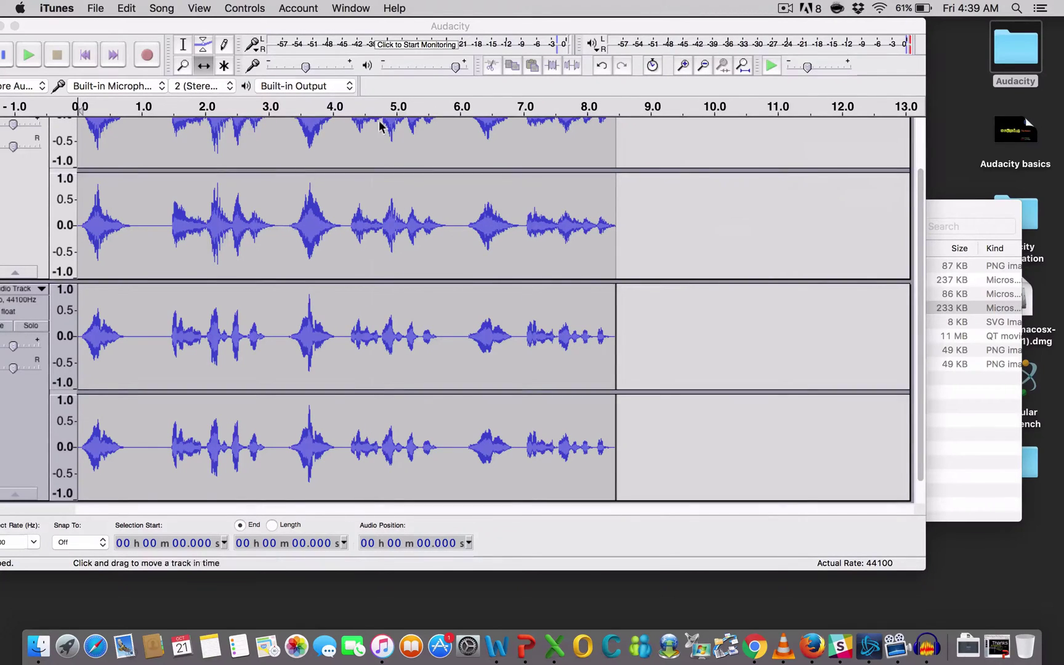
{"action": "left_click", "coordinate": [374, 26]}
{"action": "left_click_drag", "start_coordinate": [373, 26], "coordinate": [455, 41]}
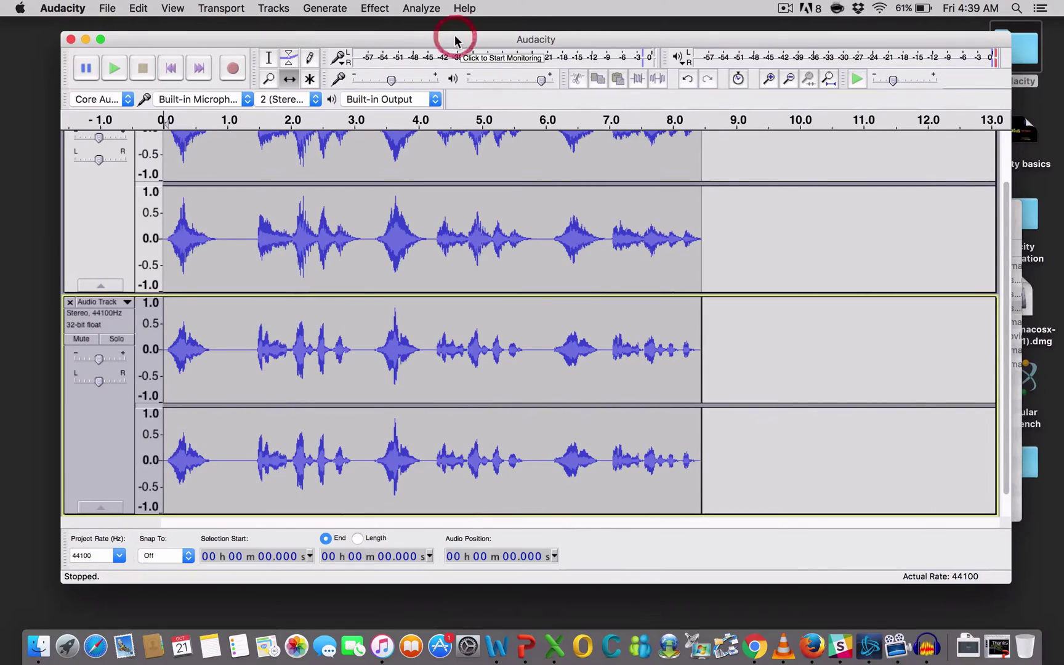
{"action": "left_click", "coordinate": [375, 8]}
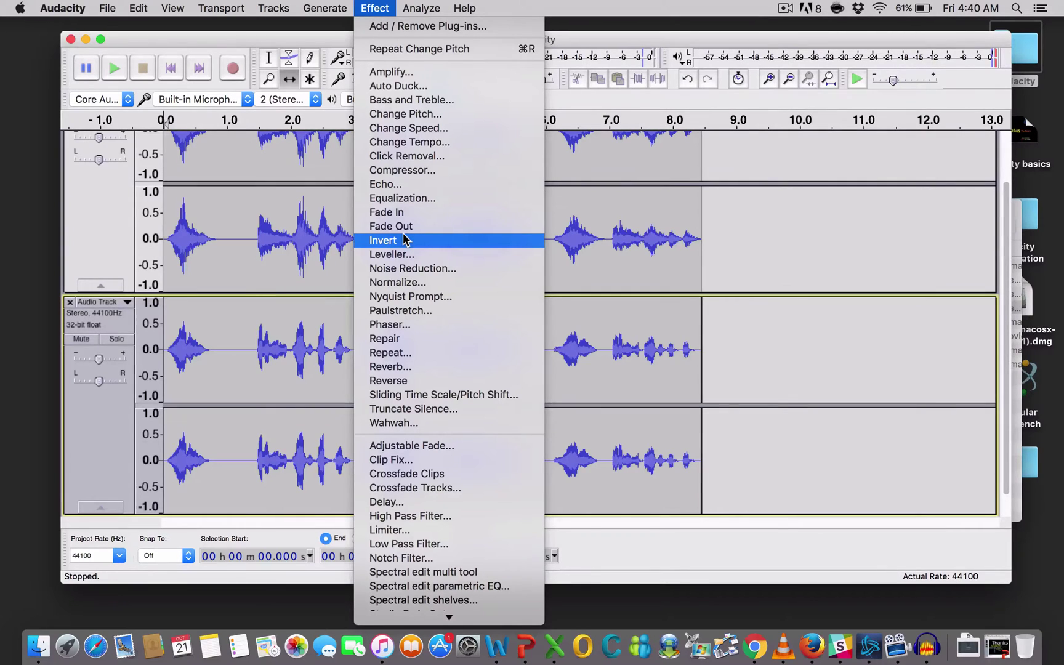
{"action": "left_click", "coordinate": [790, 263]}
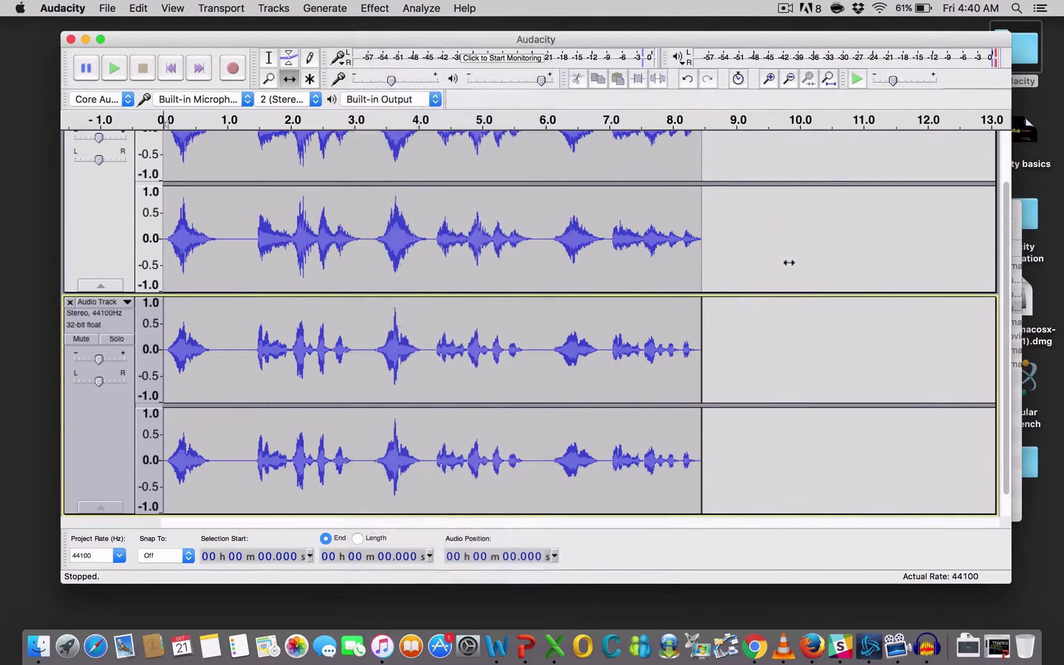